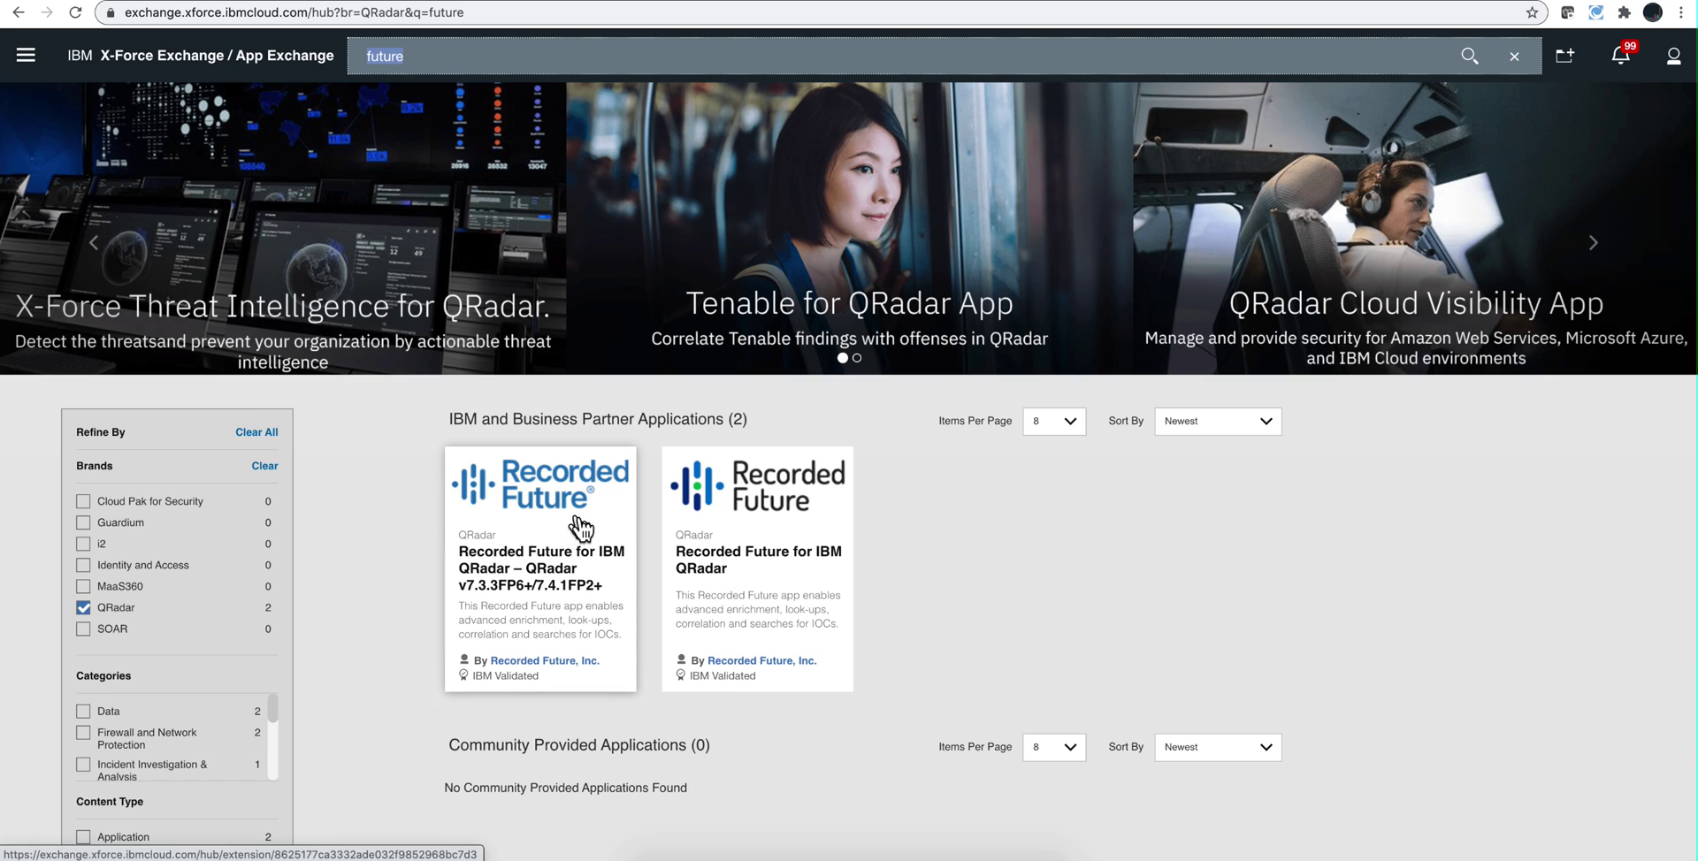
Check the Recorded Future for IBM QRadar app, then search X-Force Exchange apps for 'cofense'
{"action": "left_click", "coordinate": [588, 582]}
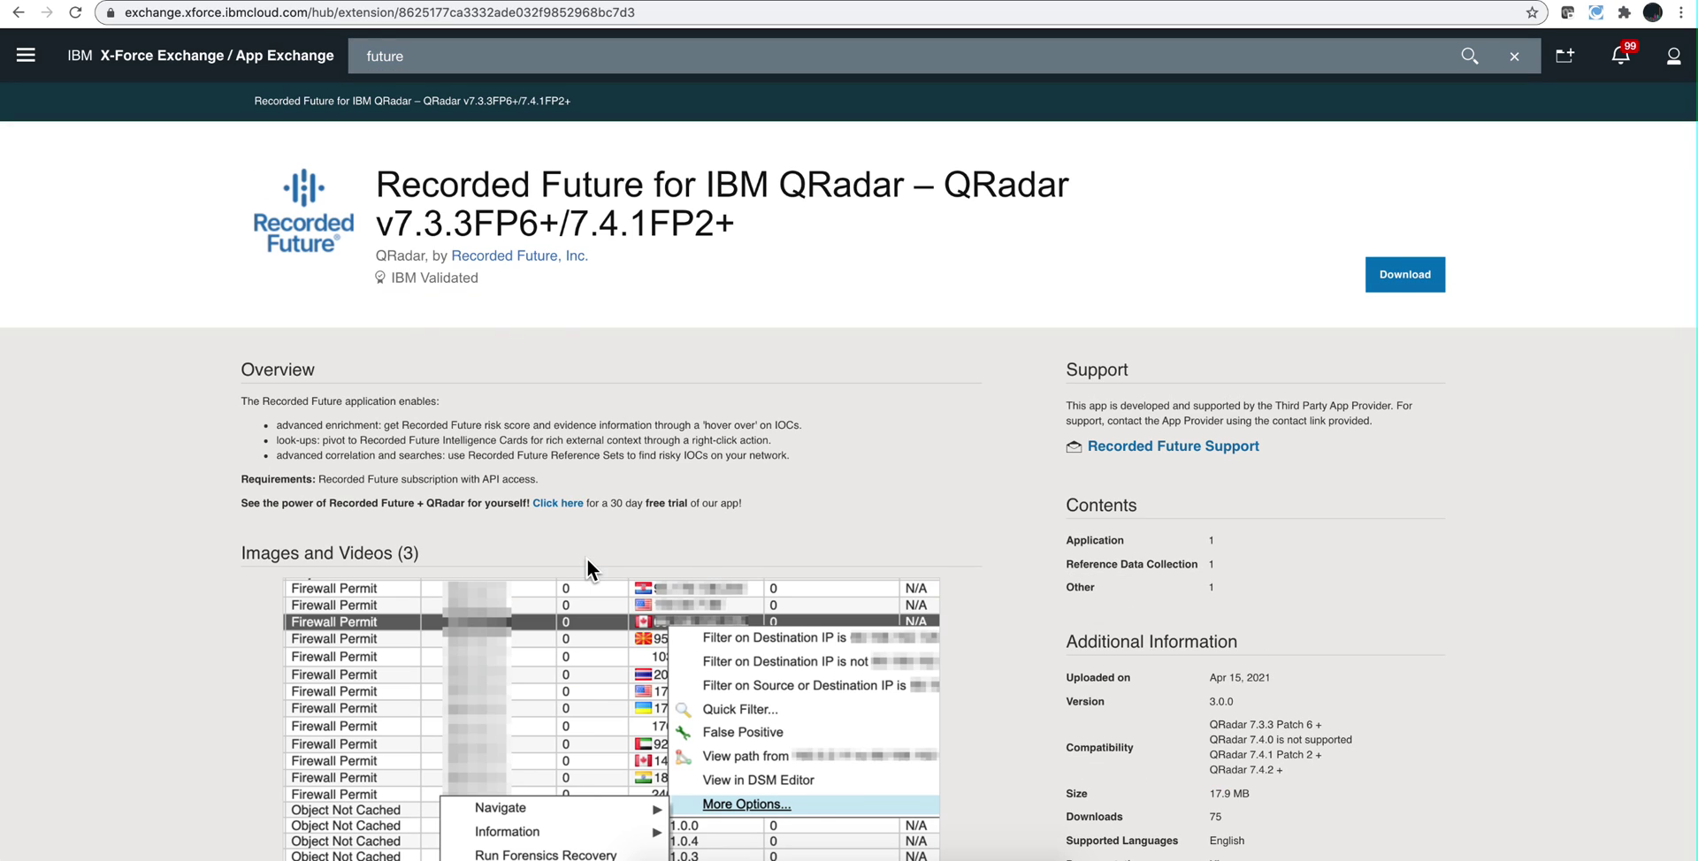
{"action": "key", "text": "alt+Left"}
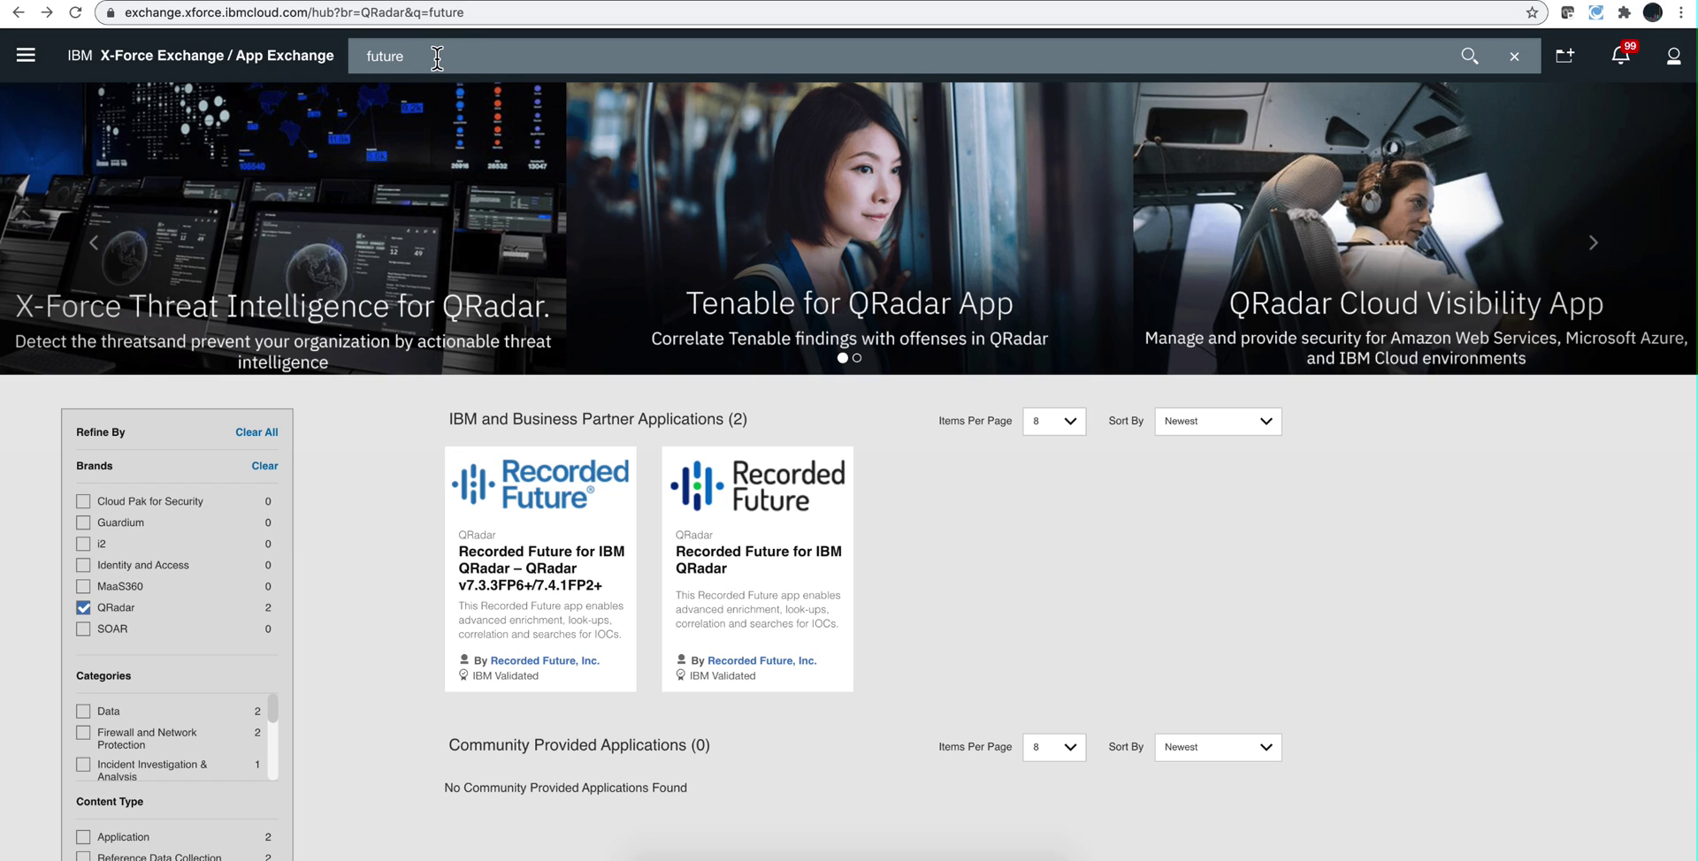
{"action": "left_click_drag", "start_coordinate": [437, 56], "coordinate": [341, 60]}
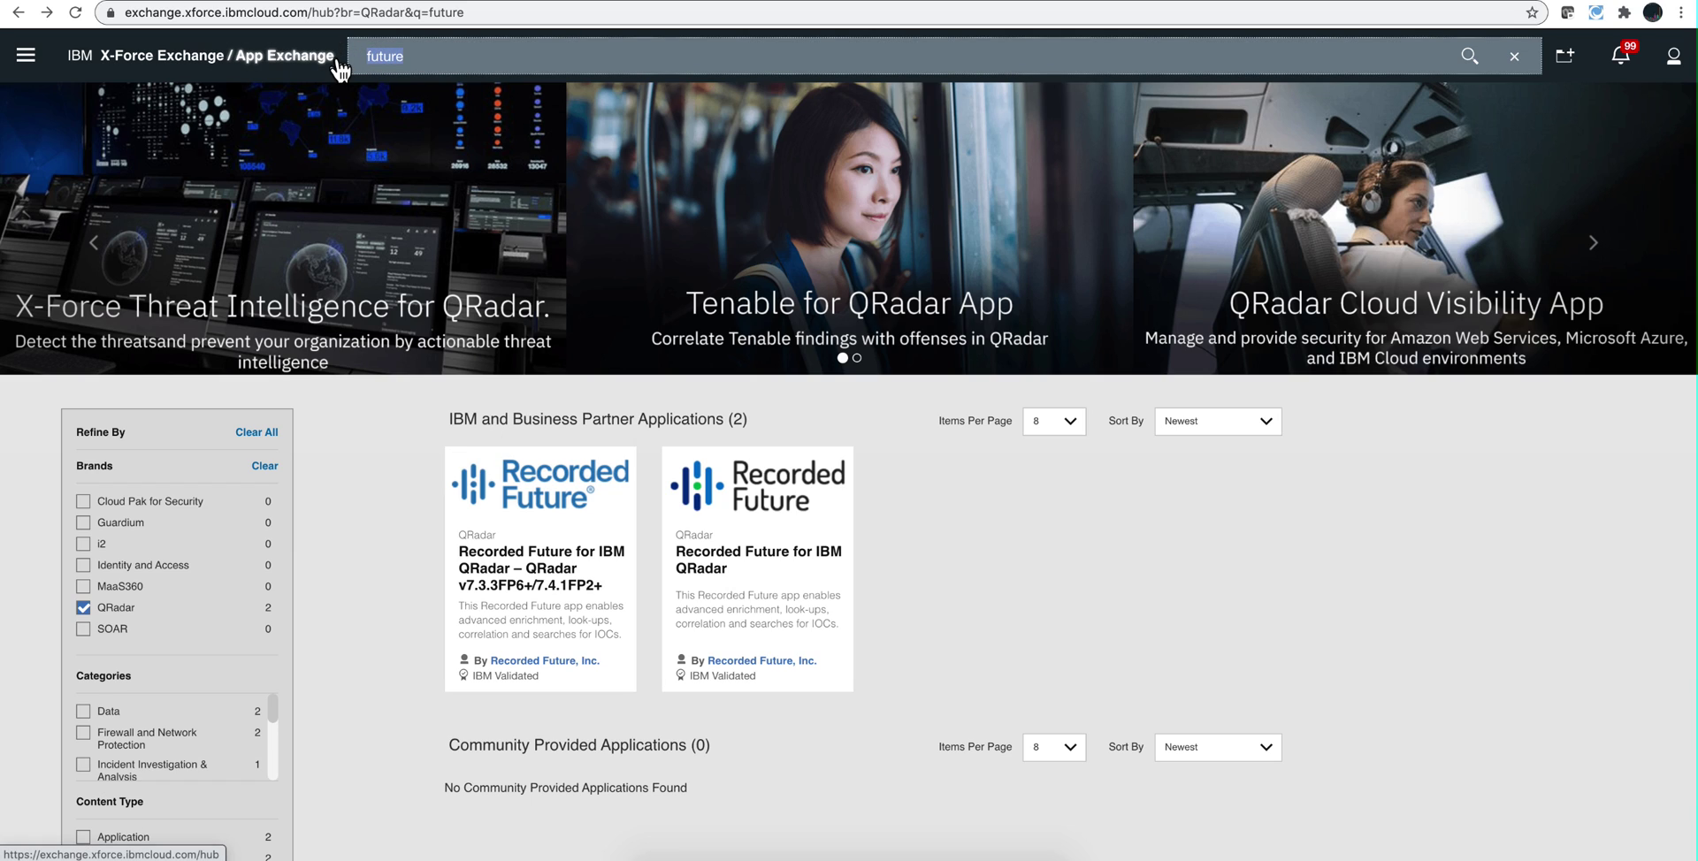
{"action": "type", "text": "cofense"}
{"action": "key", "text": "Return"}
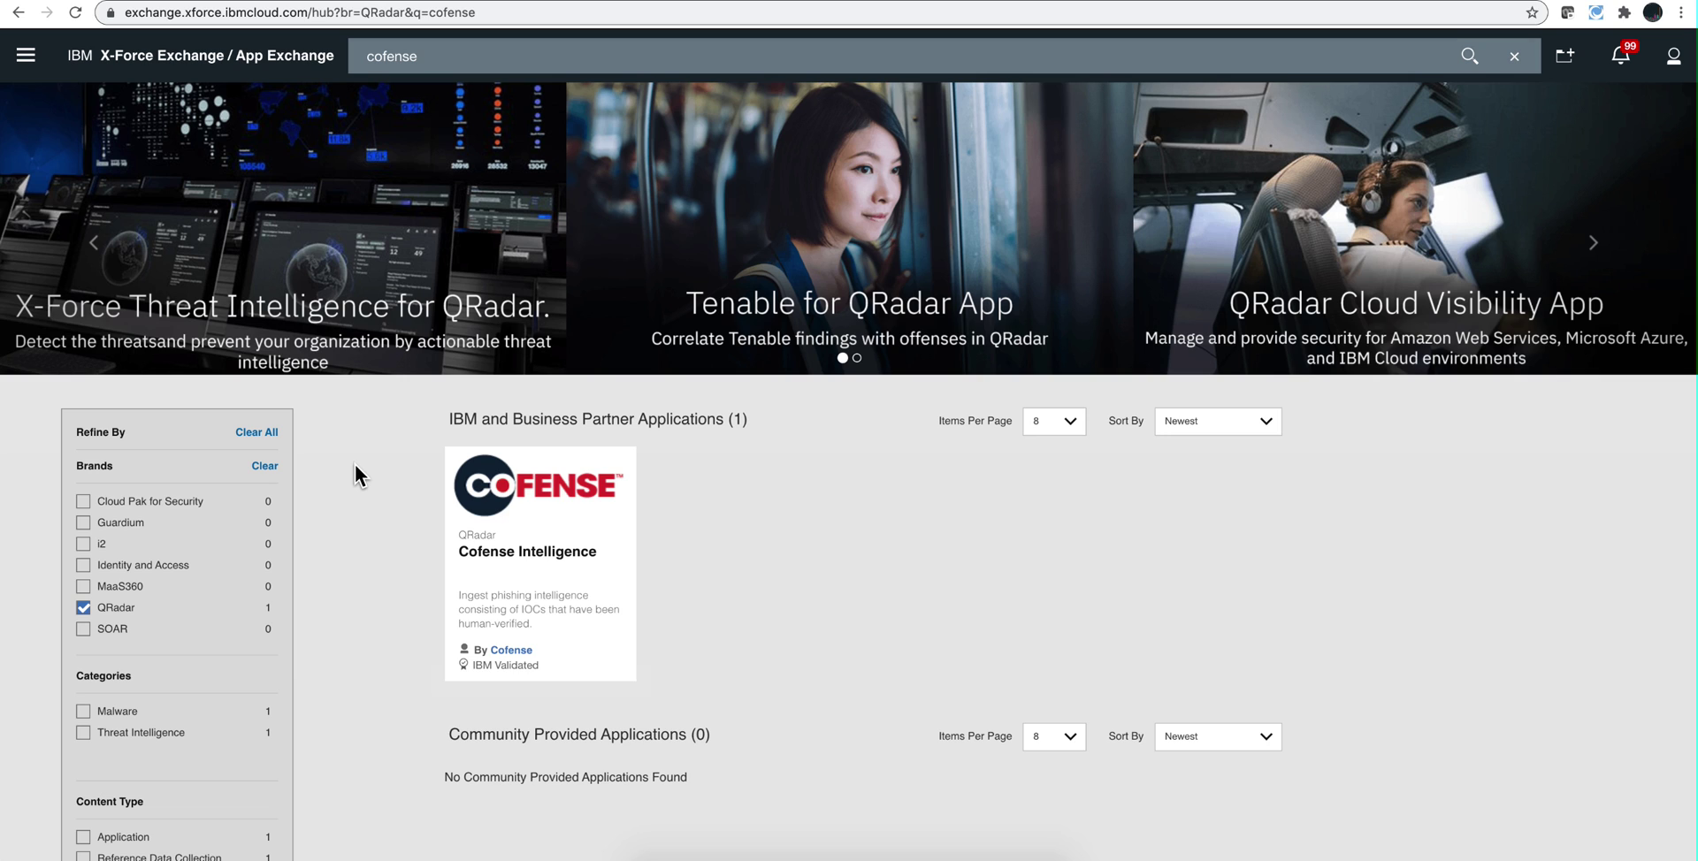
Open and close the site navigation list, then switch back to the QRadar tab
{"action": "left_click", "coordinate": [33, 59]}
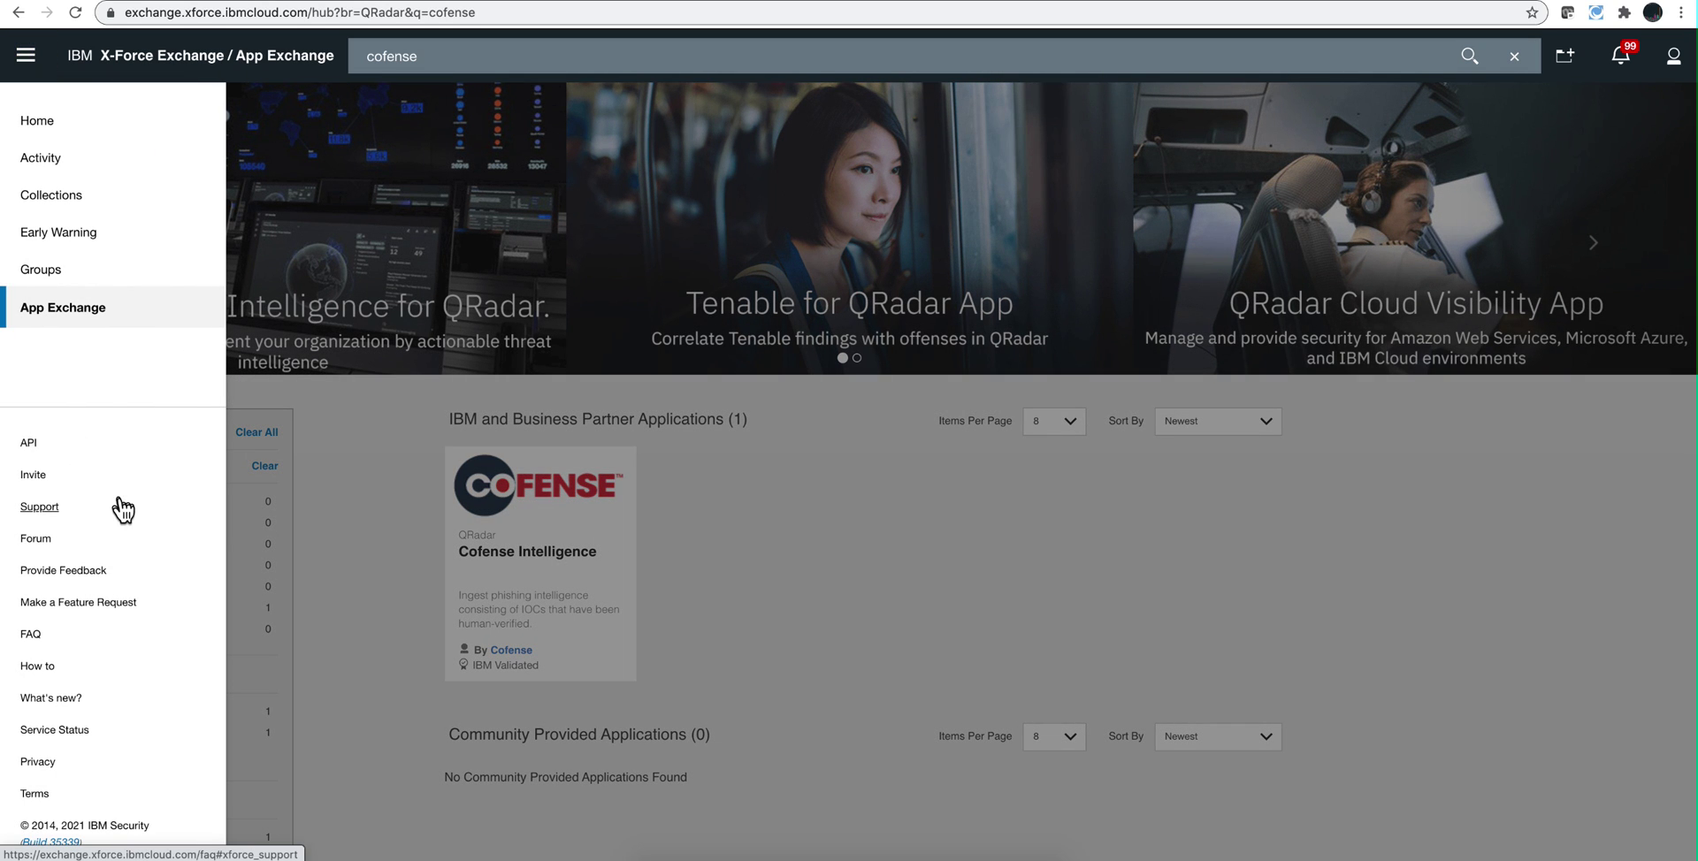
{"action": "left_click", "coordinate": [348, 442]}
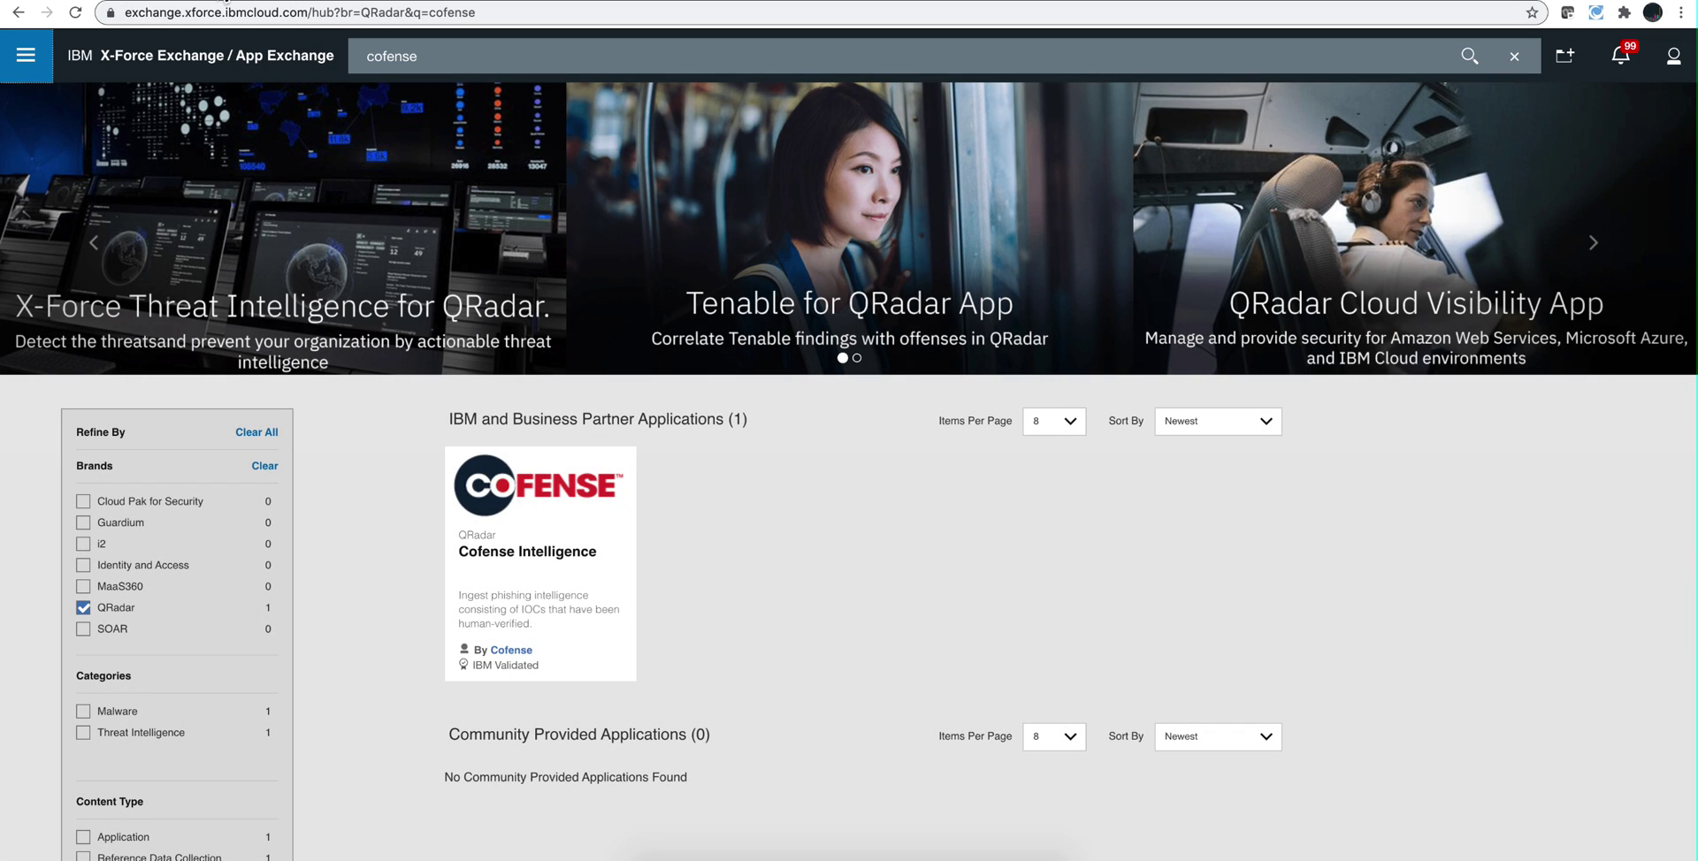
{"action": "left_click", "coordinate": [354, 2]}
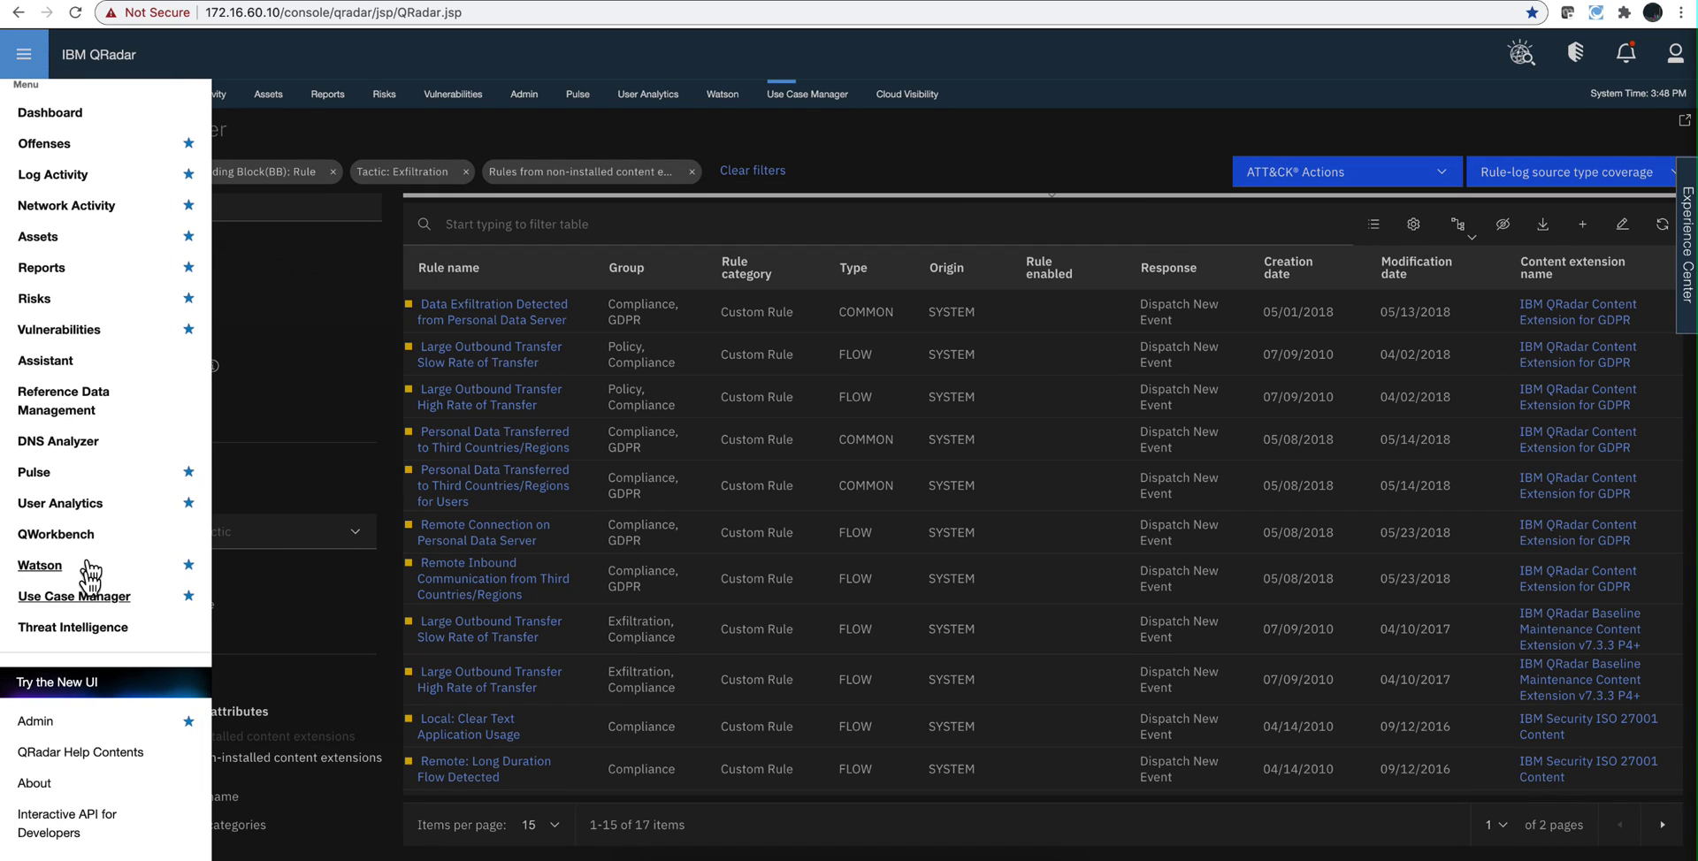
Open the Threat Intelligence app from the QRadar menu
{"action": "left_click", "coordinate": [72, 627]}
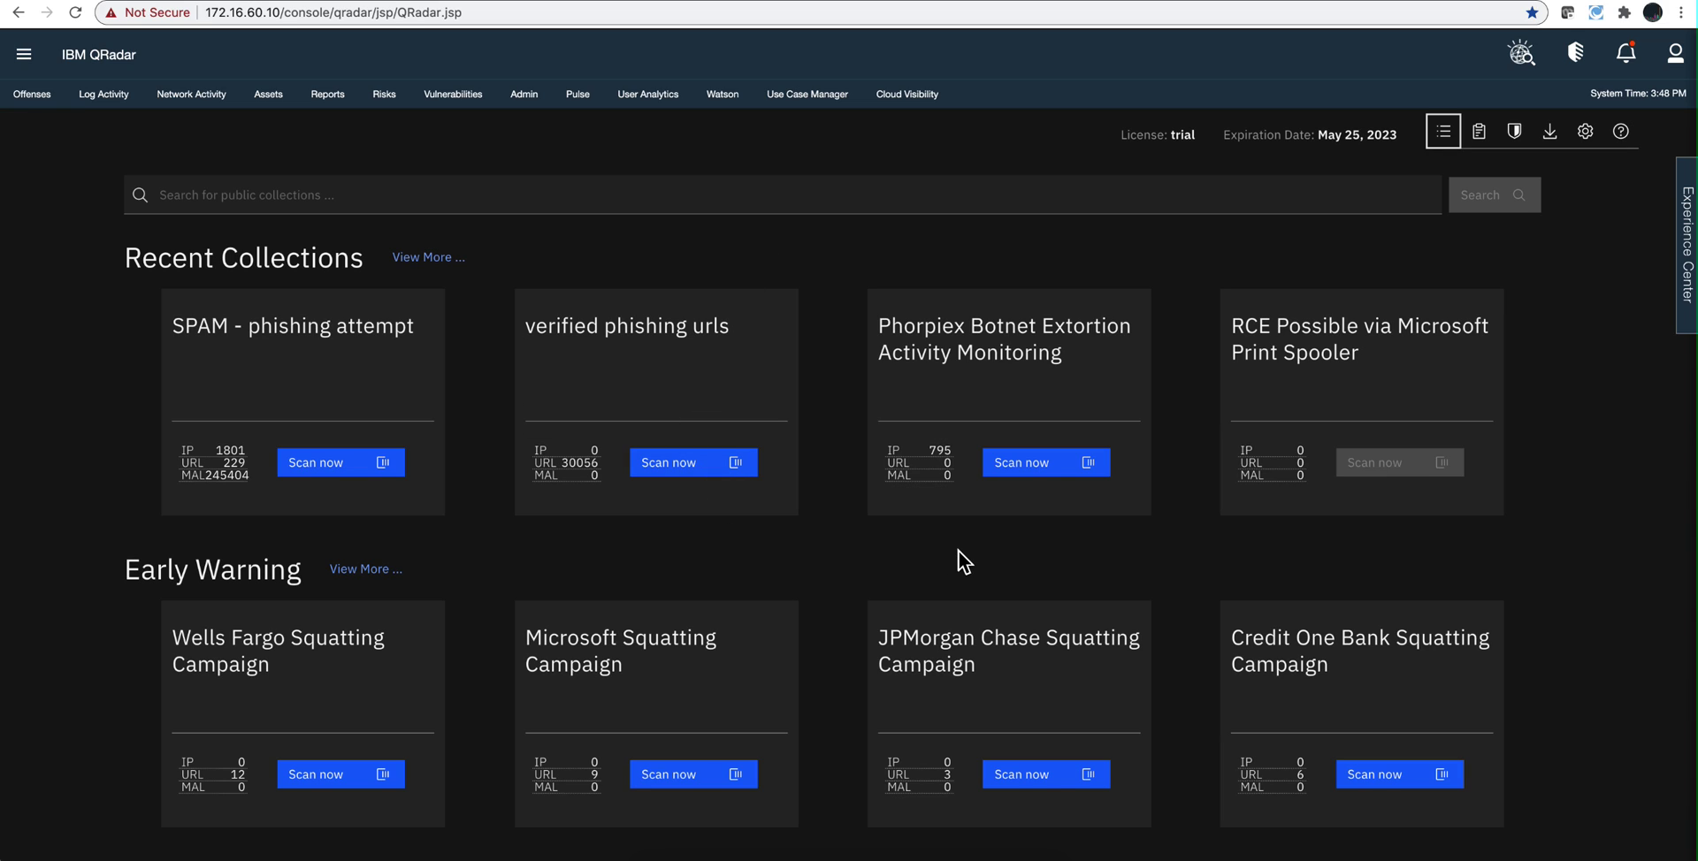
Rerun the recent 'phishing' collection search and scroll through the 25 results
{"action": "left_click", "coordinate": [280, 204]}
{"action": "left_click", "coordinate": [345, 271]}
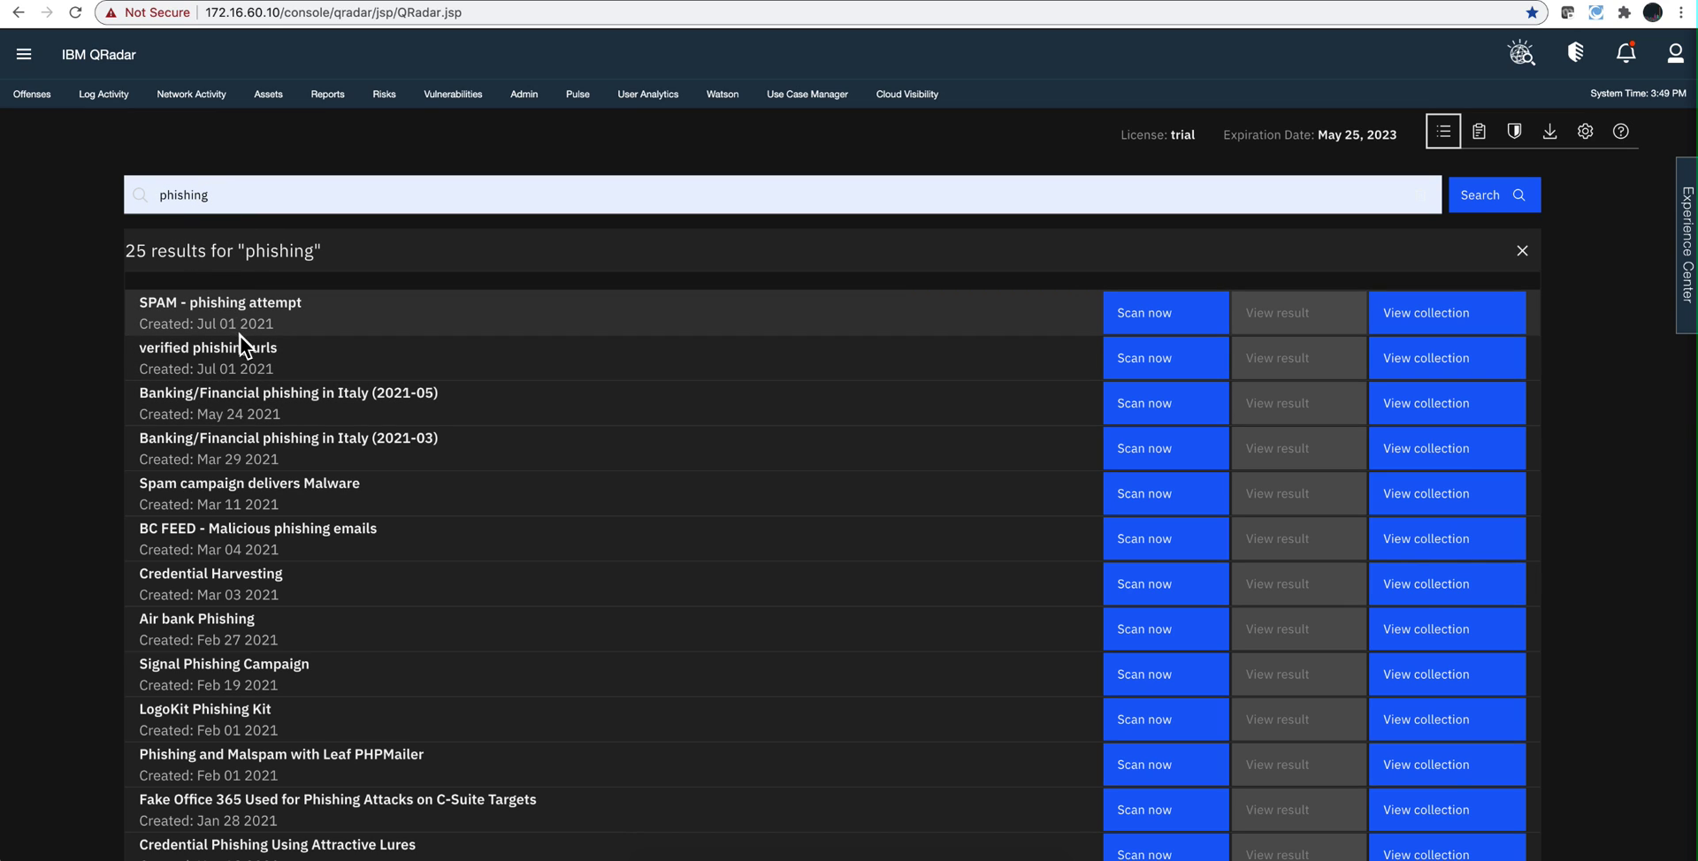
{"action": "scroll", "coordinate": [256, 349], "scroll_direction": "down", "scroll_amount": 1}
{"action": "scroll", "coordinate": [256, 349], "scroll_direction": "down", "scroll_amount": 5}
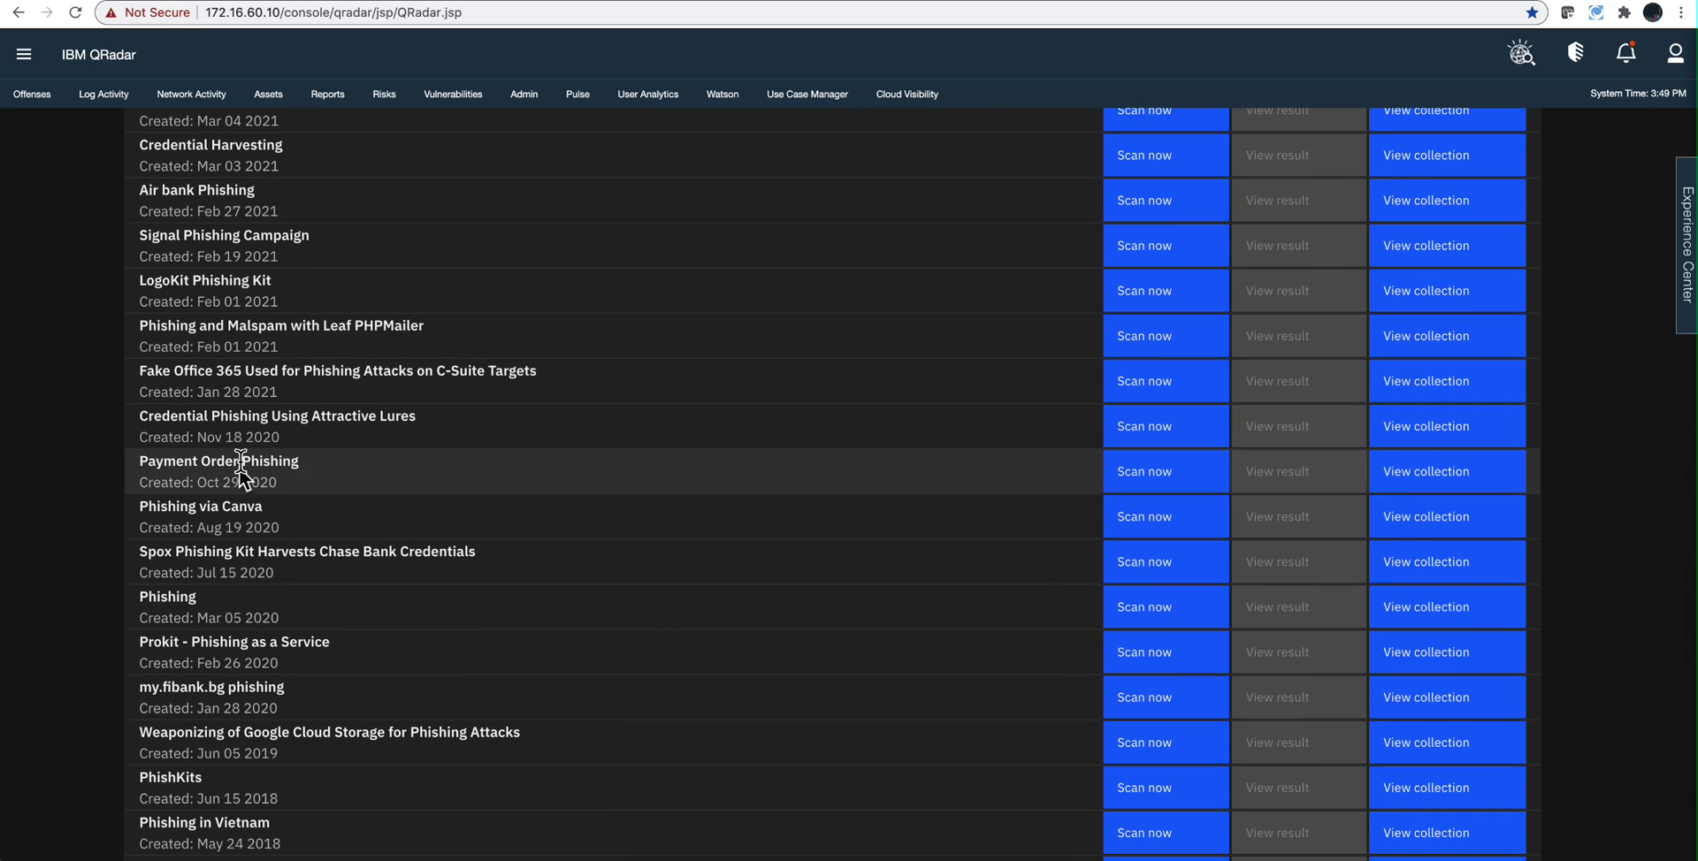
{"action": "scroll", "coordinate": [240, 425], "scroll_direction": "up", "scroll_amount": 2}
{"action": "scroll", "coordinate": [240, 424], "scroll_direction": "up", "scroll_amount": 4}
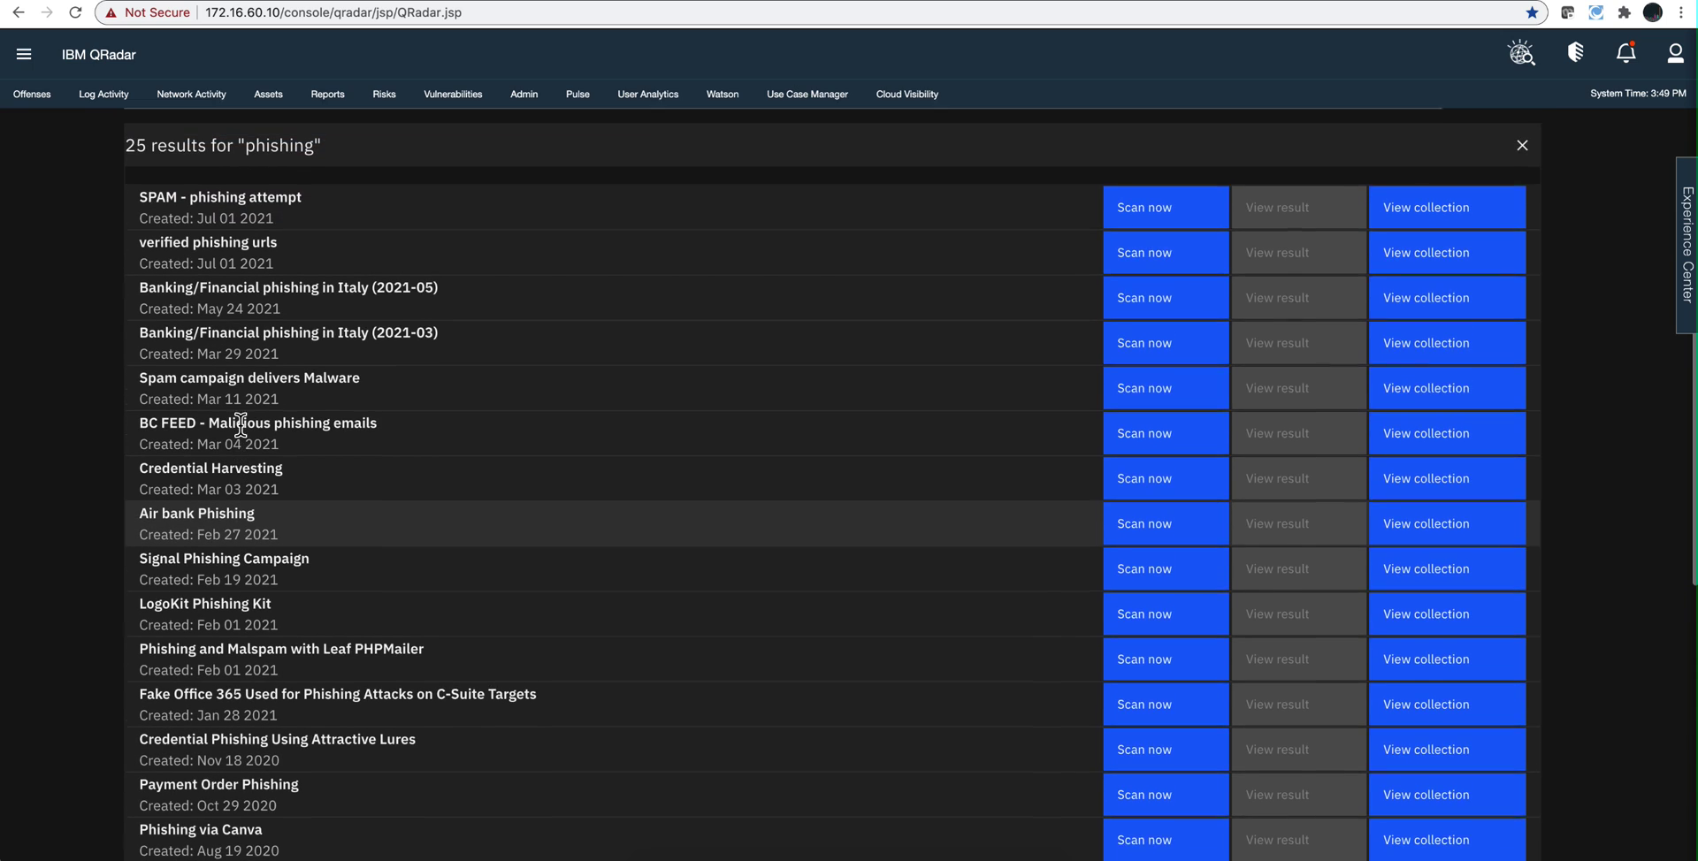
{"action": "scroll", "coordinate": [240, 425], "scroll_direction": "up", "scroll_amount": 1}
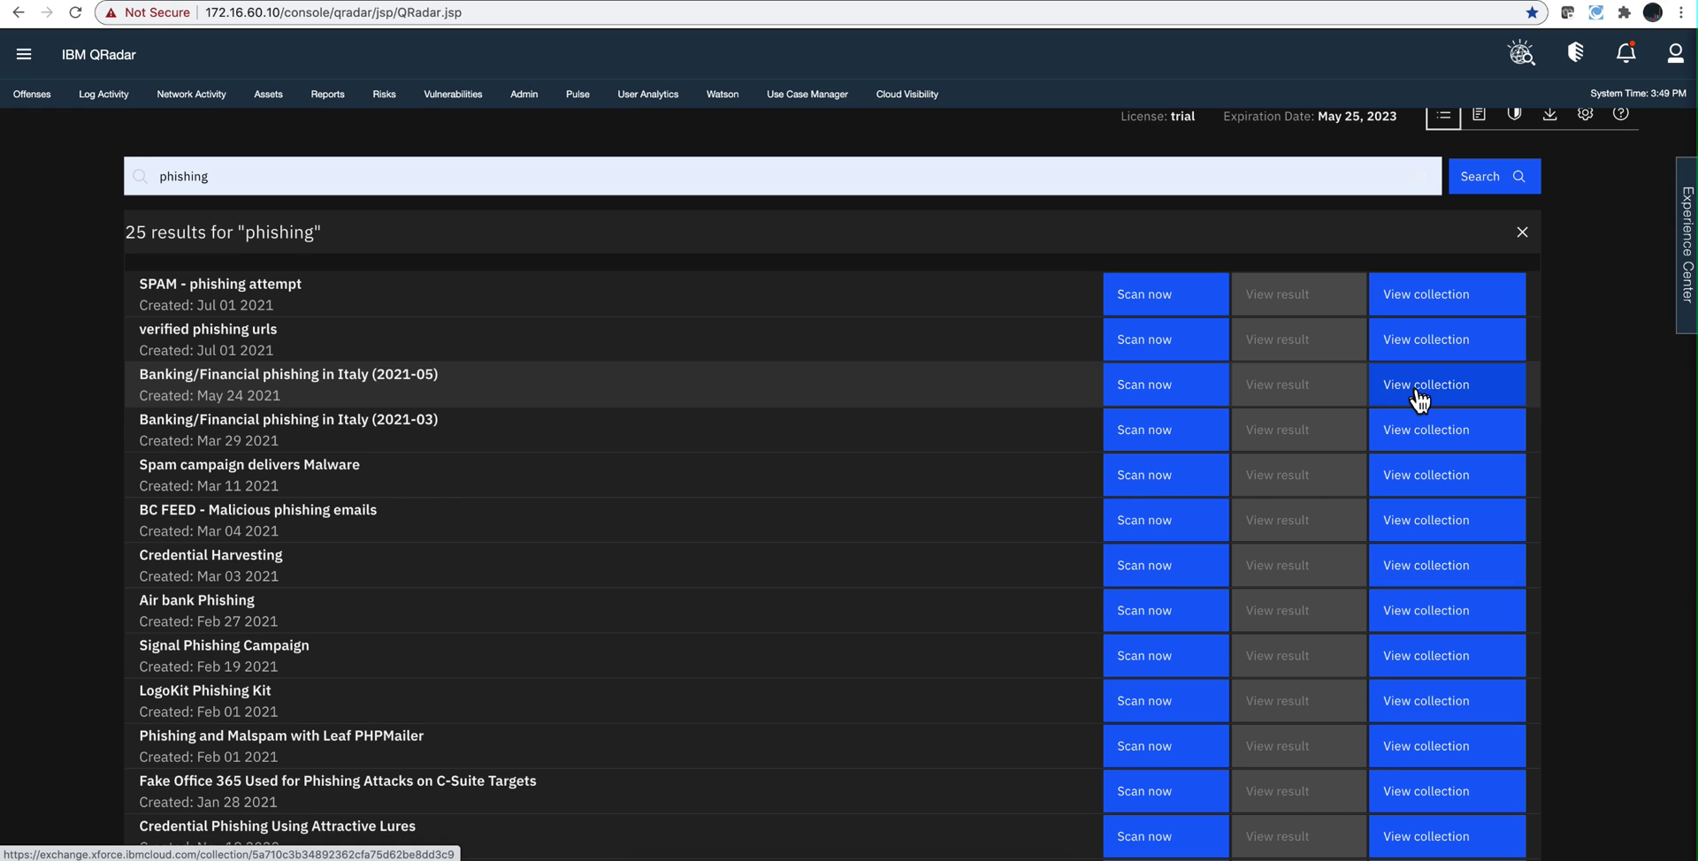
Replace the search term with 'conti', run the search, and focus the first collection's View button
{"action": "left_click", "coordinate": [231, 181]}
{"action": "left_click_drag", "start_coordinate": [231, 181], "coordinate": [151, 176]}
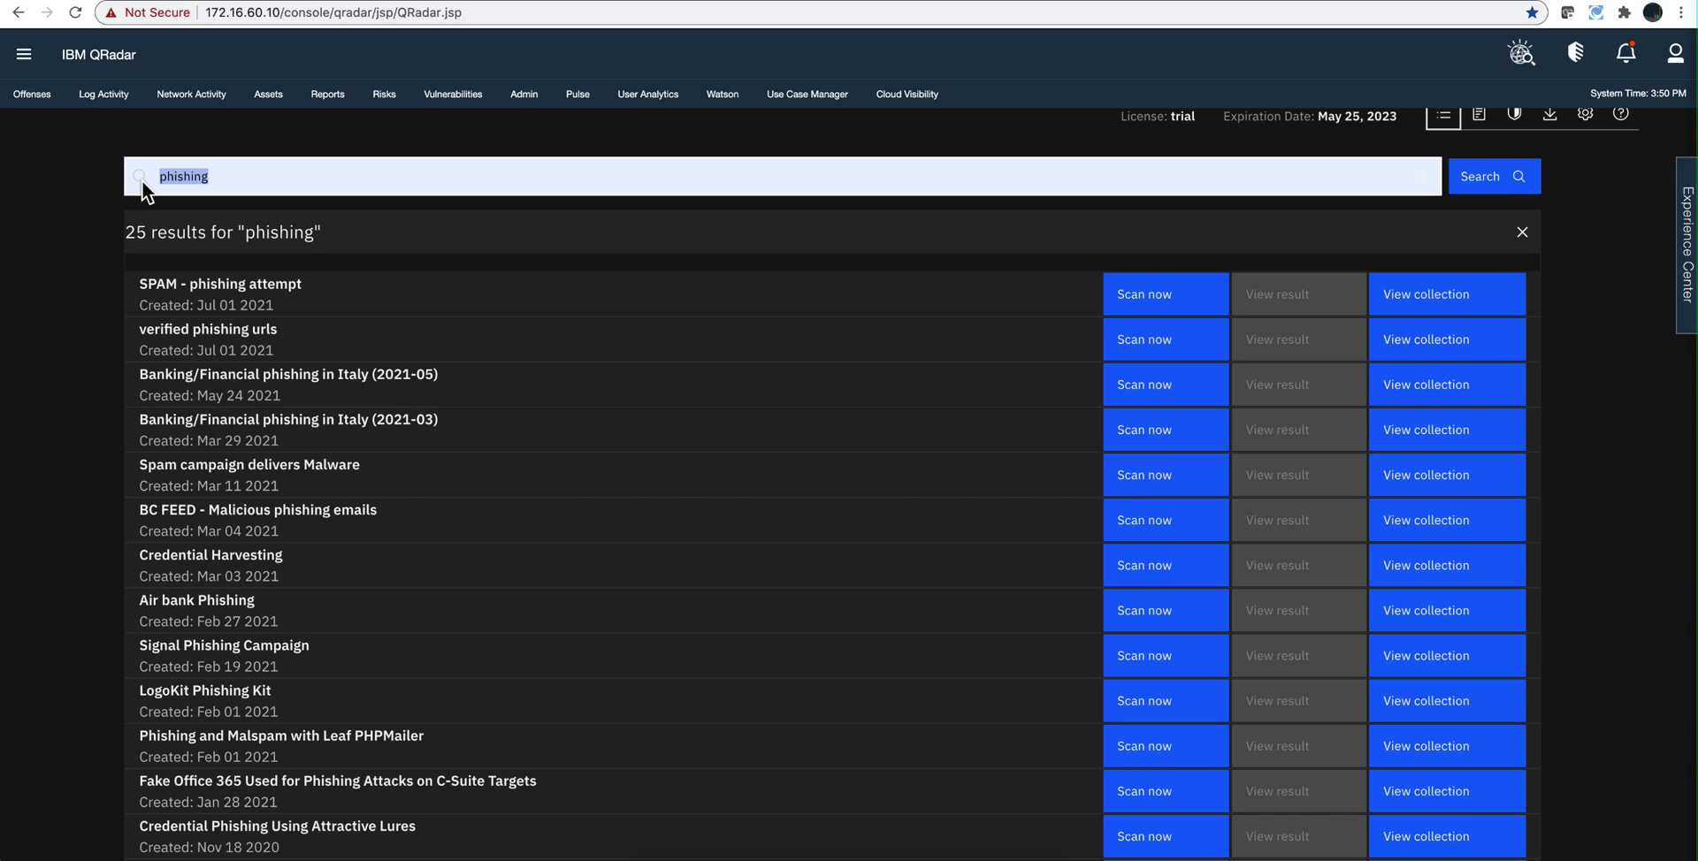
{"action": "type", "text": "conti"}
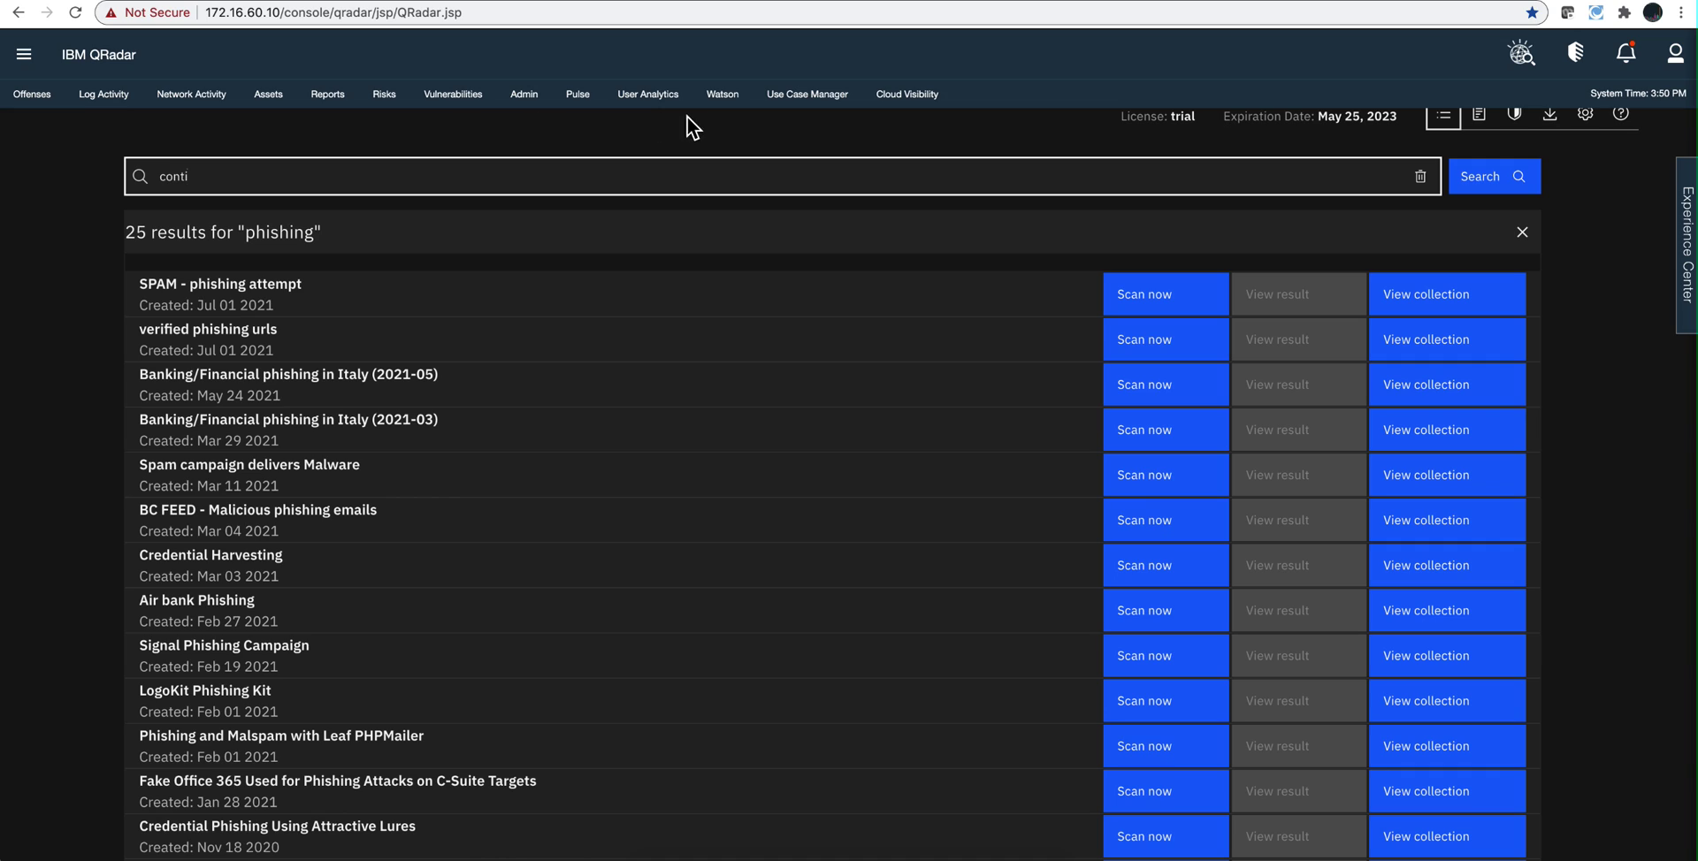
{"action": "left_click", "coordinate": [1480, 179]}
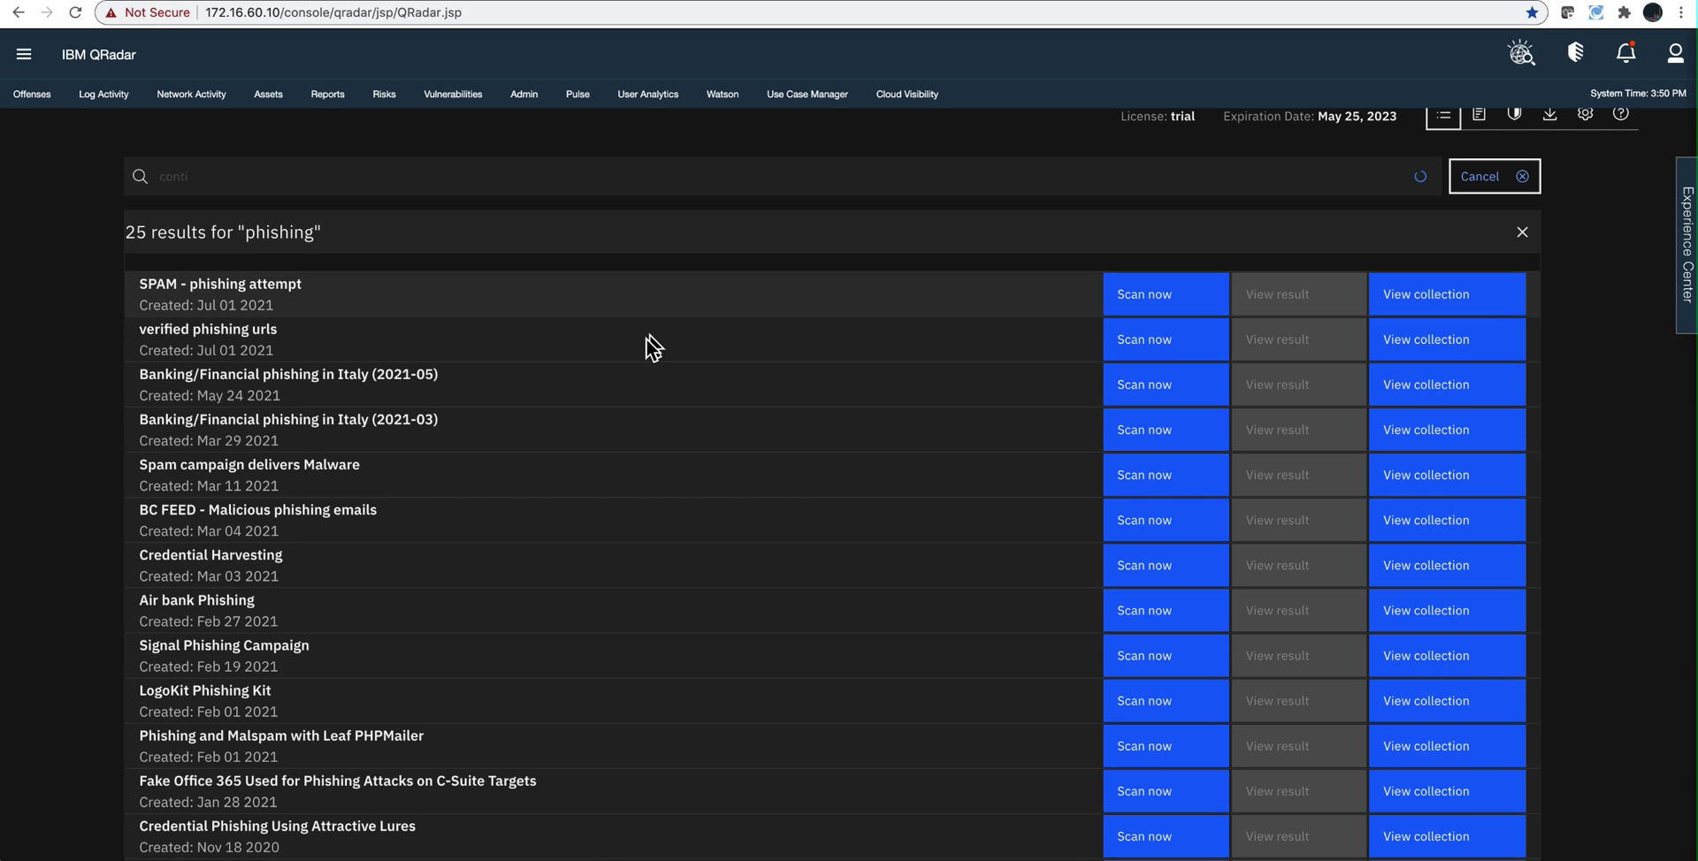
{"action": "scroll", "coordinate": [453, 364], "scroll_direction": "down", "scroll_amount": 6}
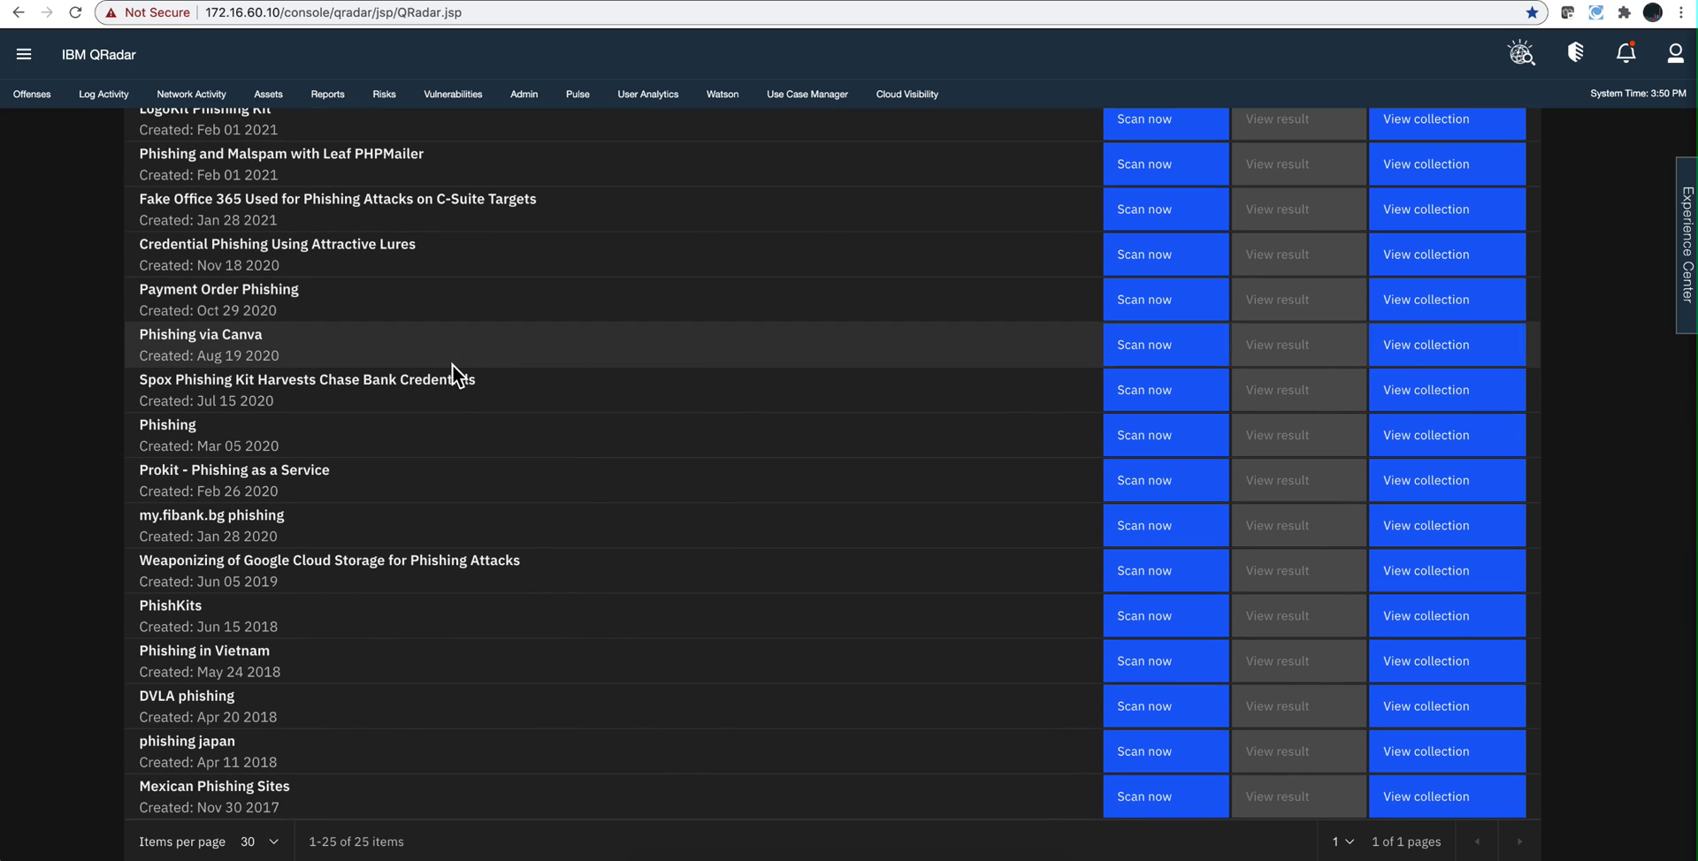
{"action": "scroll", "coordinate": [453, 364], "scroll_direction": "up", "scroll_amount": 7}
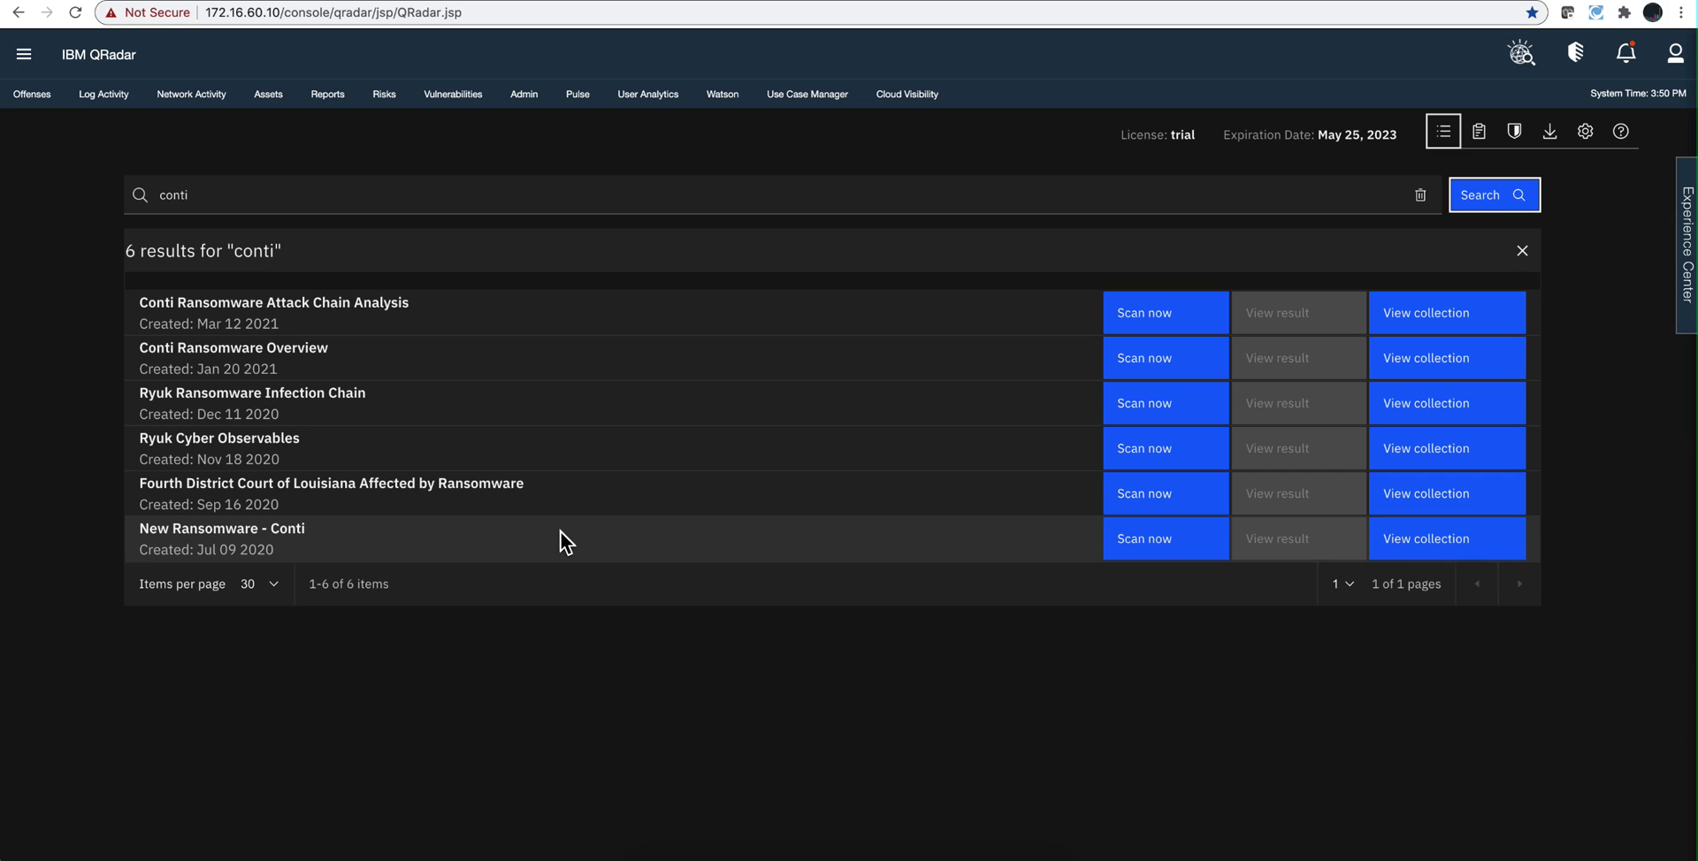
{"action": "key", "text": "Tab"}
{"action": "key", "text": "Tab"}
{"action": "key", "text": "Tab"}
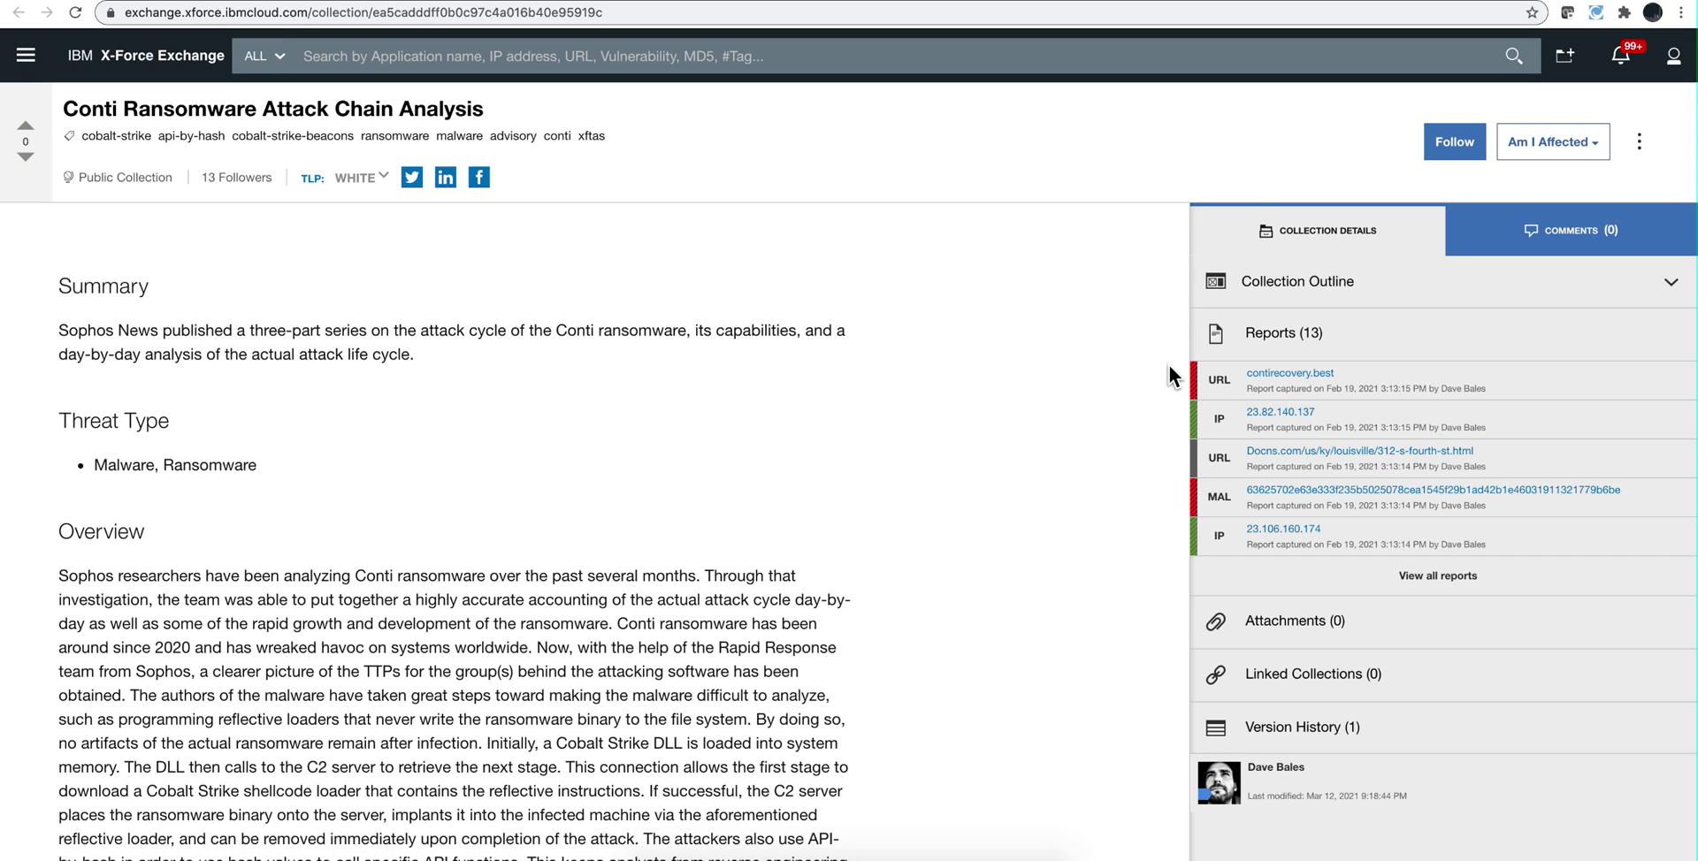
After reading the Conti Ransomware Attack Chain Analysis collection's 13 reports, return to QRadar
{"action": "left_click", "coordinate": [245, 2]}
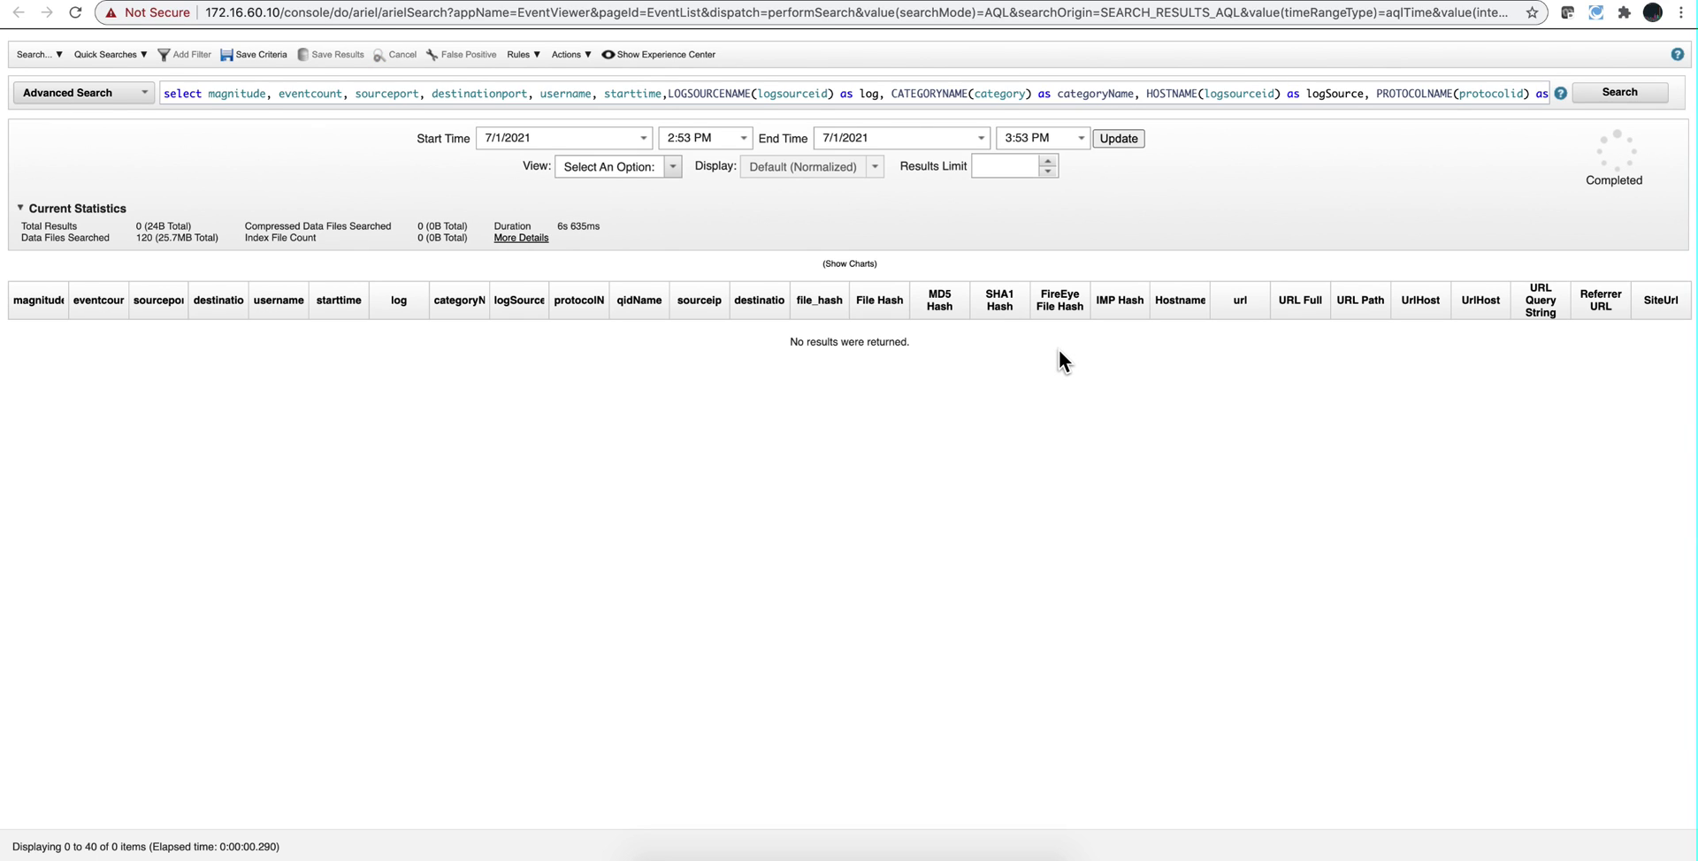
Open and dismiss the time range list on the Conti scan's AQL search result
{"action": "left_click", "coordinate": [674, 167]}
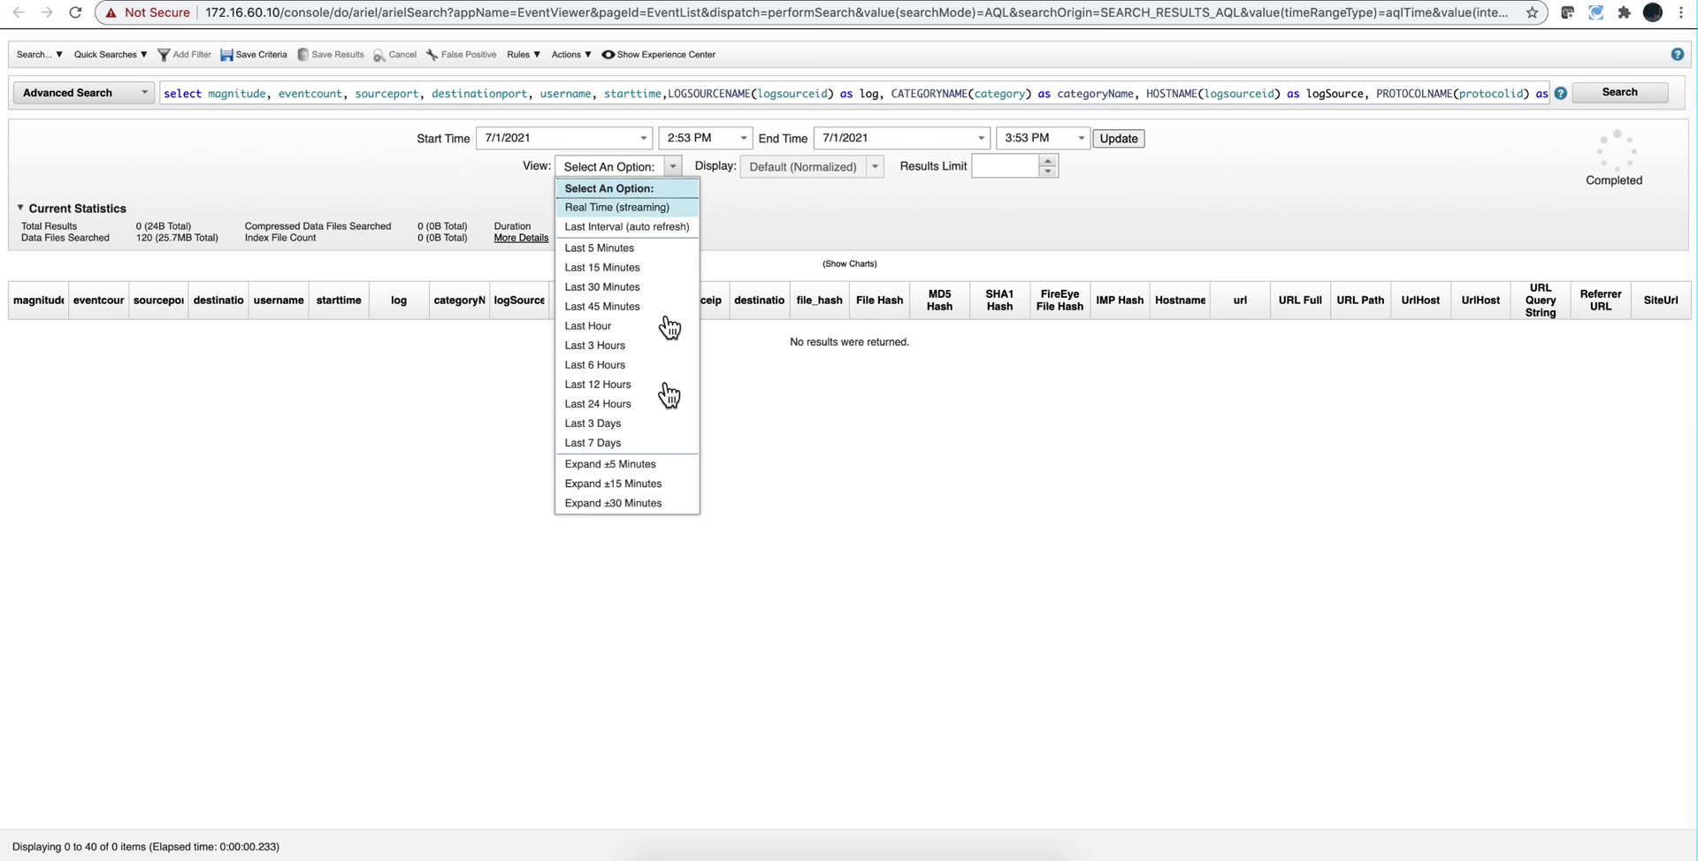
{"action": "left_click", "coordinate": [1053, 411]}
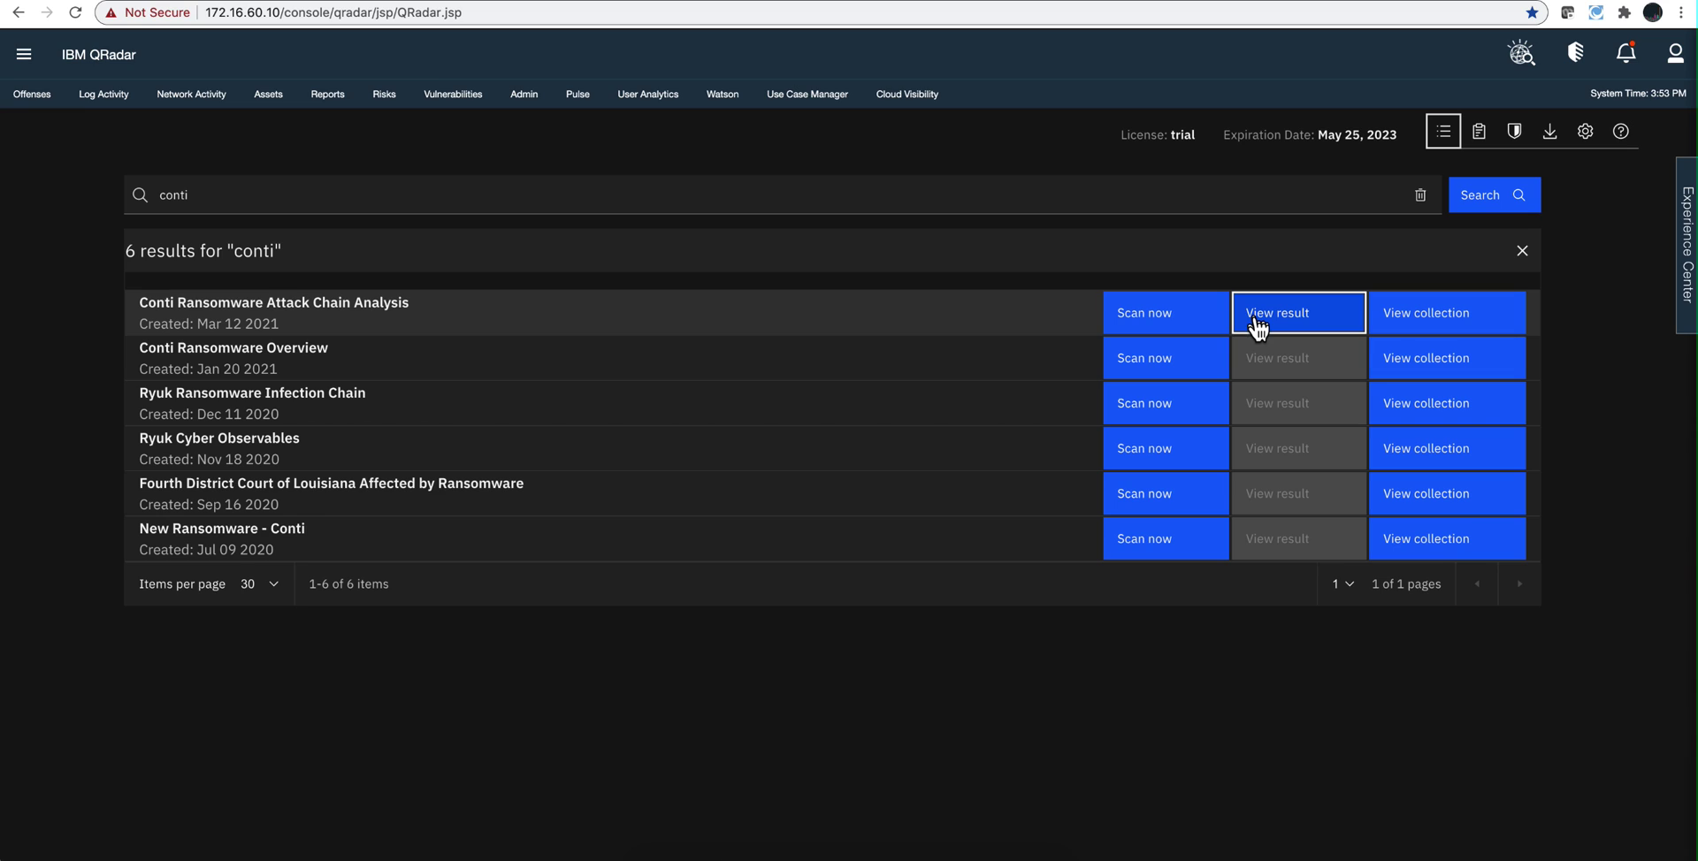
{"action": "left_click", "coordinate": [1256, 325]}
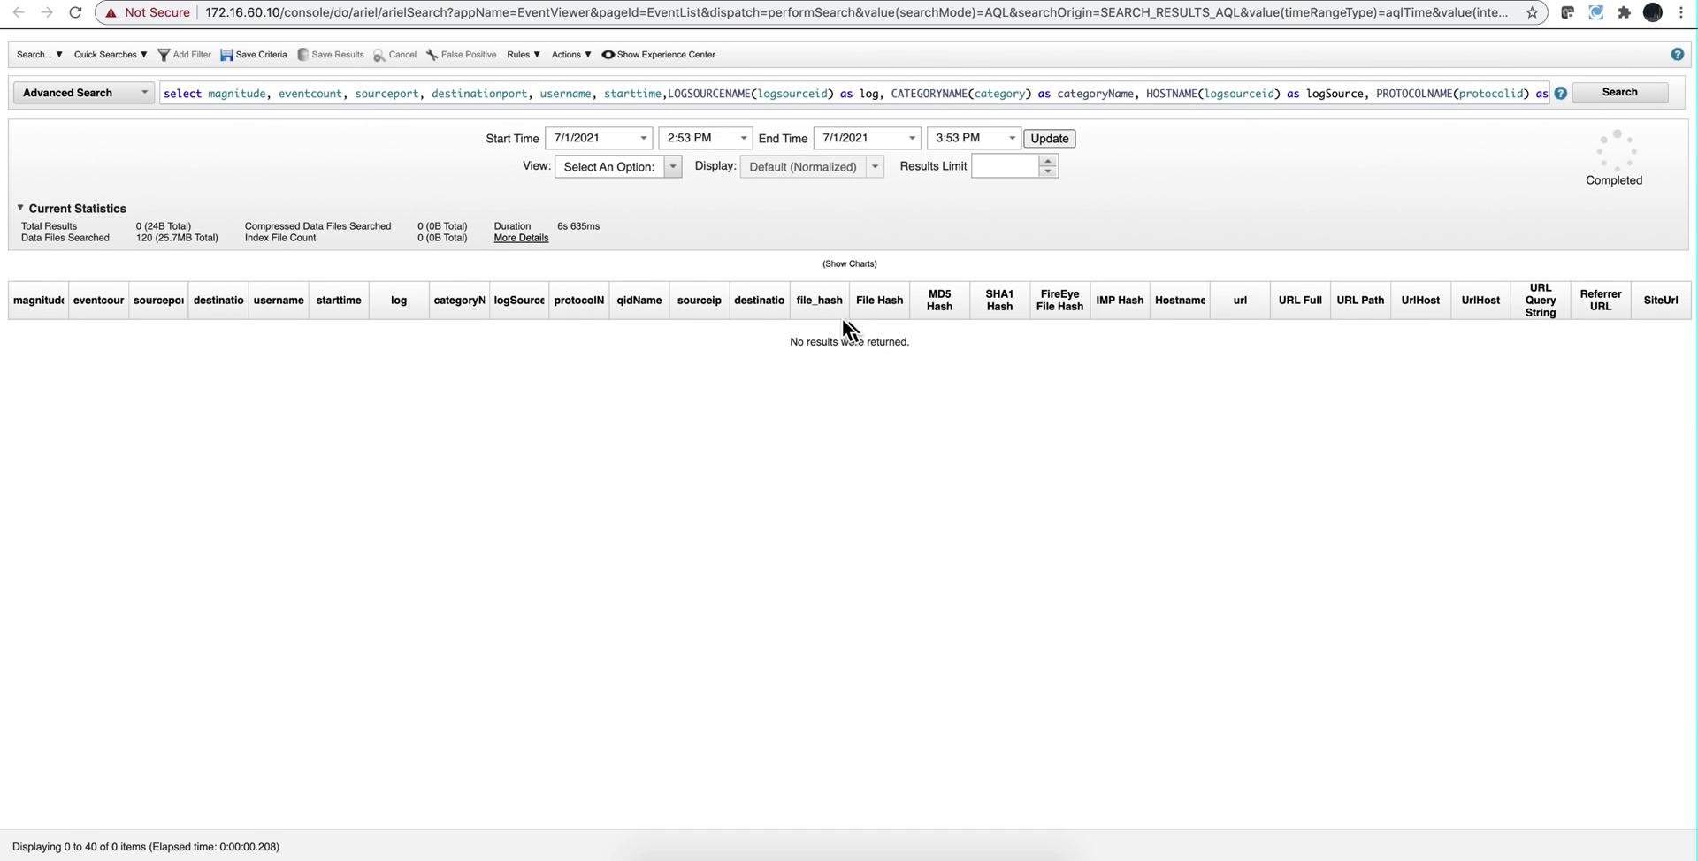
{"action": "left_click", "coordinate": [584, 94]}
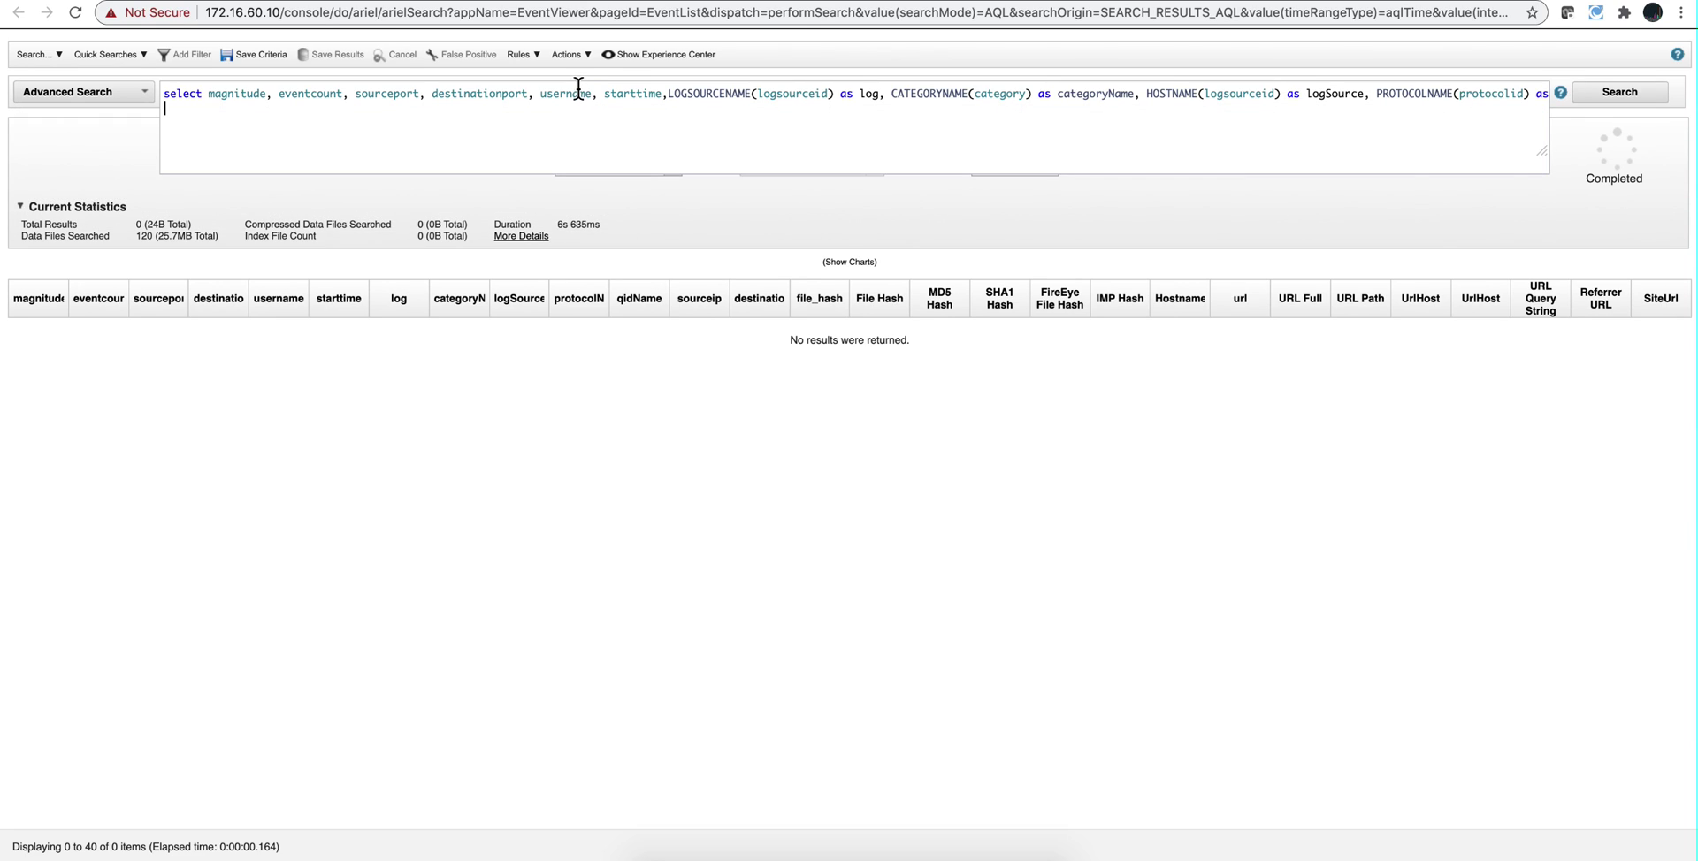
{"action": "left_click", "coordinate": [577, 89]}
{"action": "left_click", "coordinate": [1246, 131]}
{"action": "left_click", "coordinate": [764, 486]}
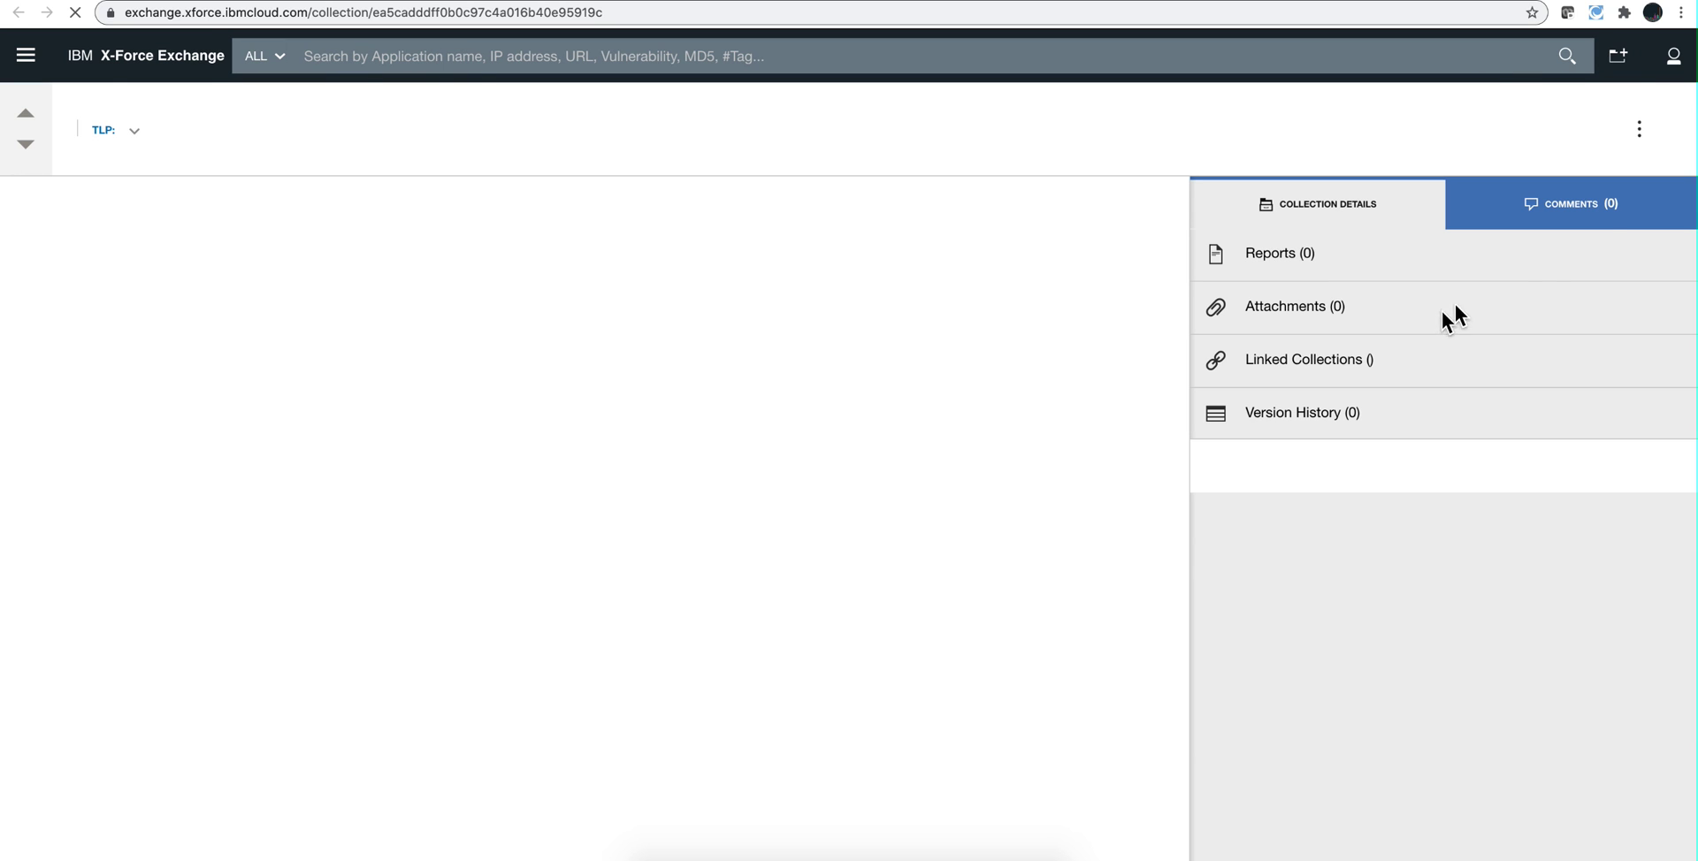
View and select the Conti collection's TAXII feed URL, then go to QRadar's Admin page
{"action": "left_click", "coordinate": [1638, 142]}
{"action": "left_click", "coordinate": [1597, 202]}
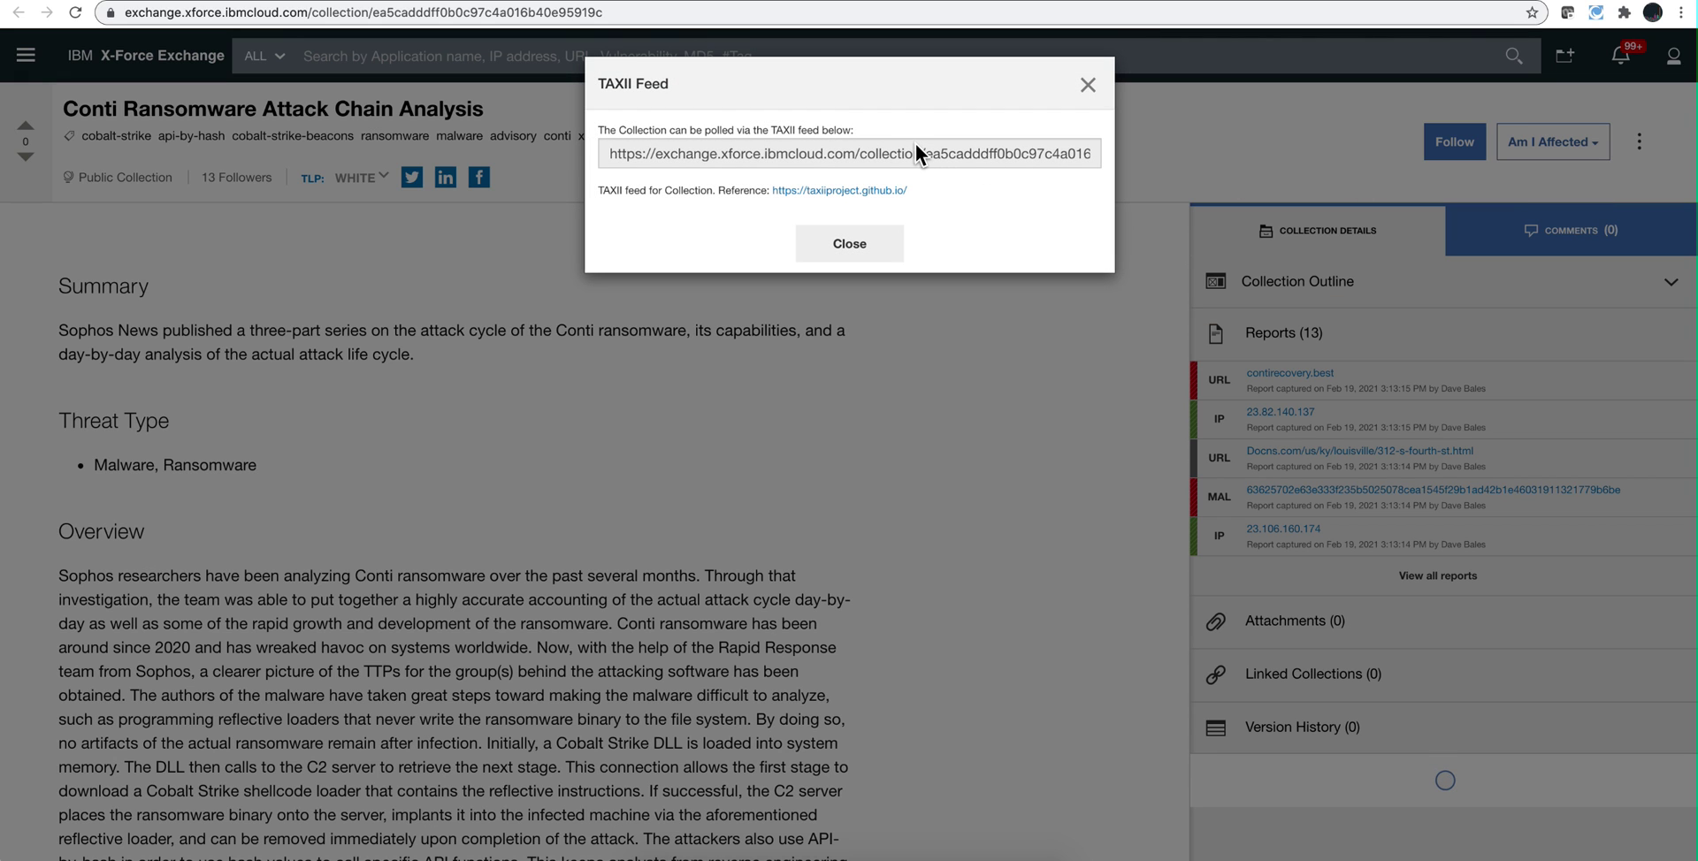
{"action": "left_click", "coordinate": [916, 151]}
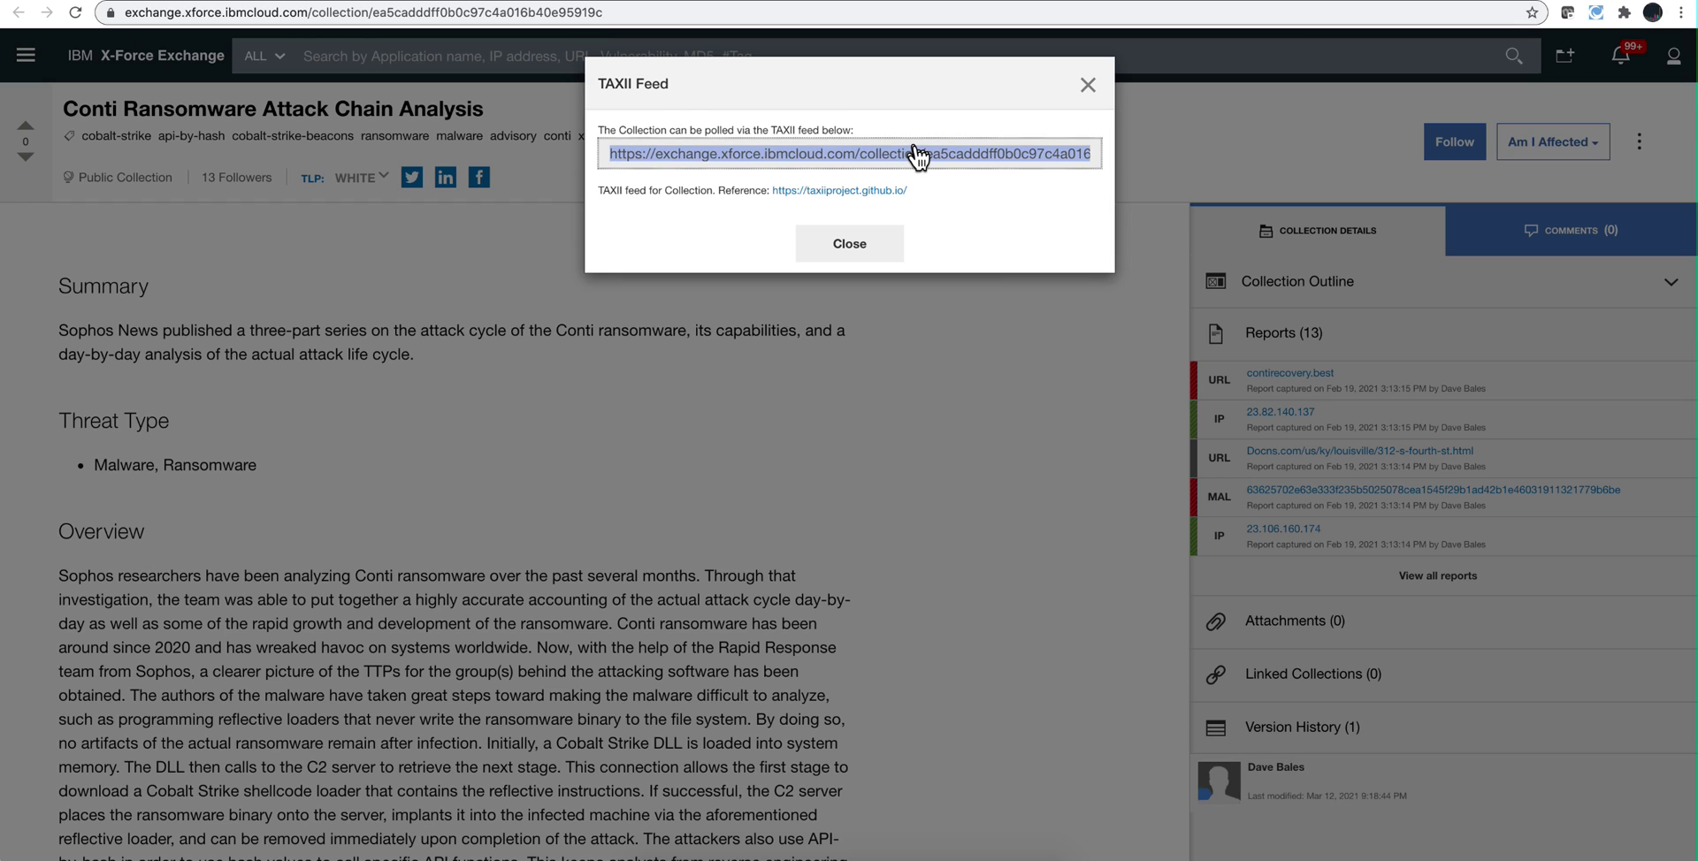
{"action": "left_click", "coordinate": [547, 161]}
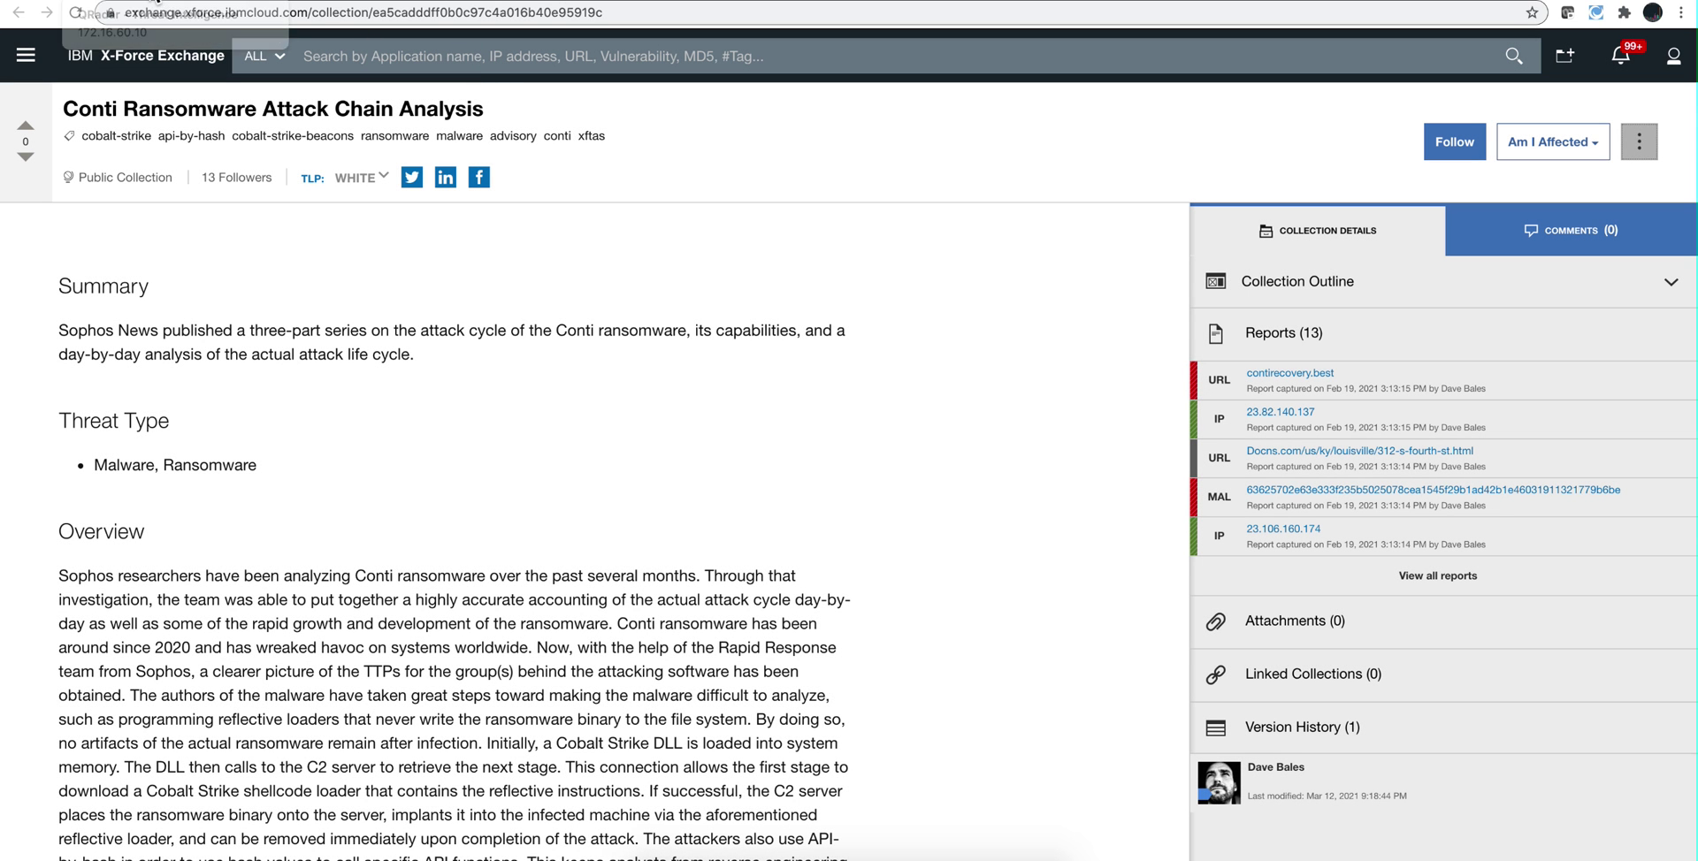
{"action": "left_click", "coordinate": [146, 2]}
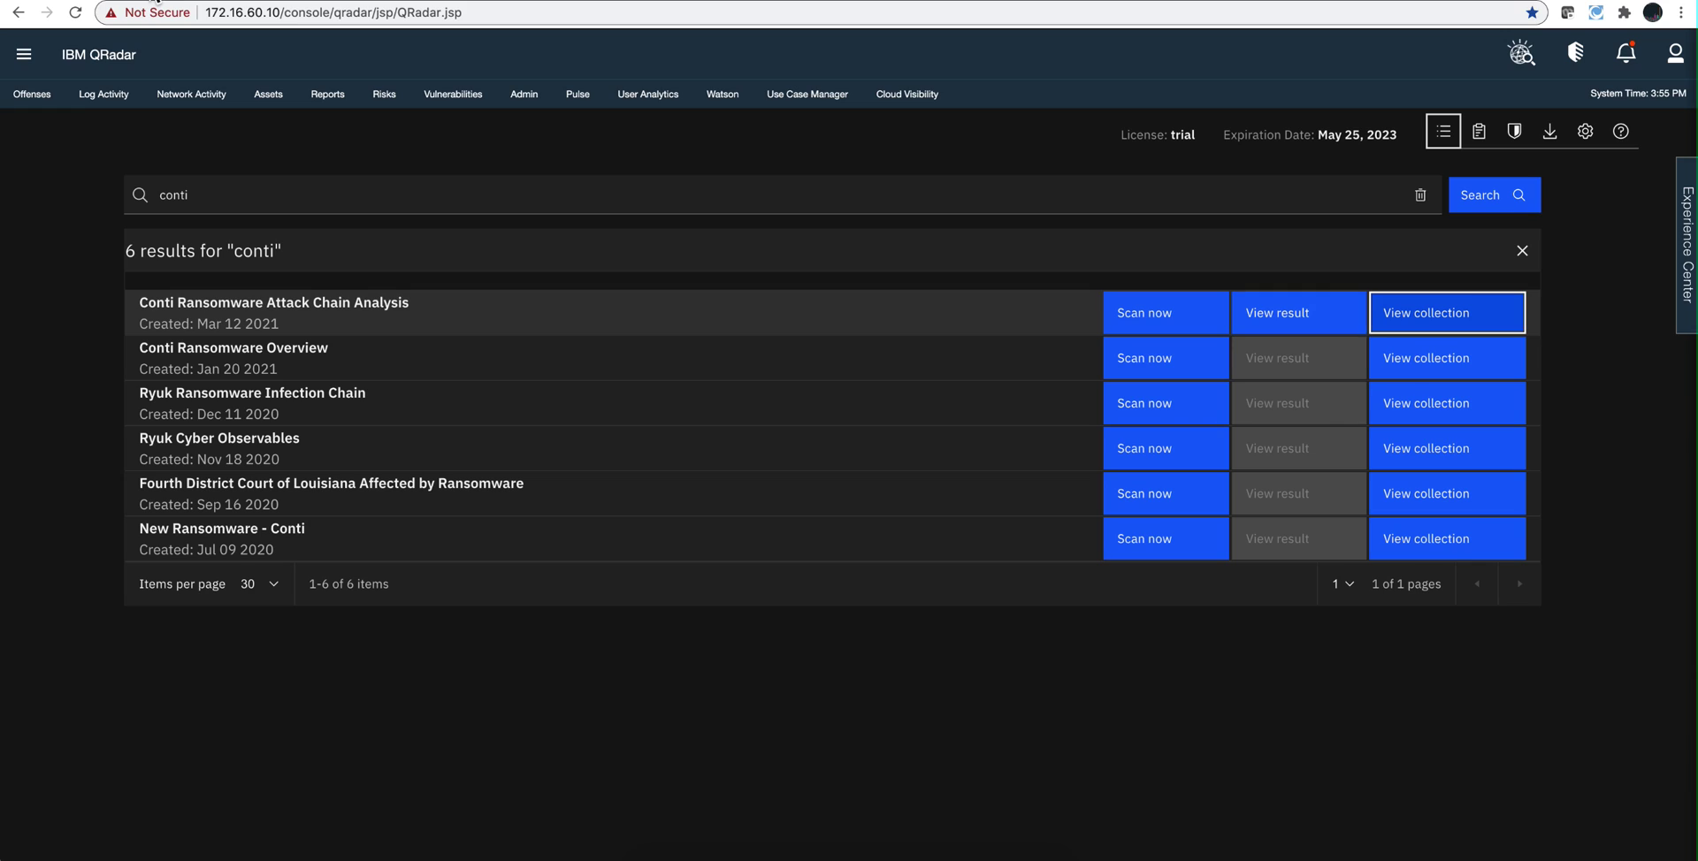
{"action": "left_click", "coordinate": [530, 102]}
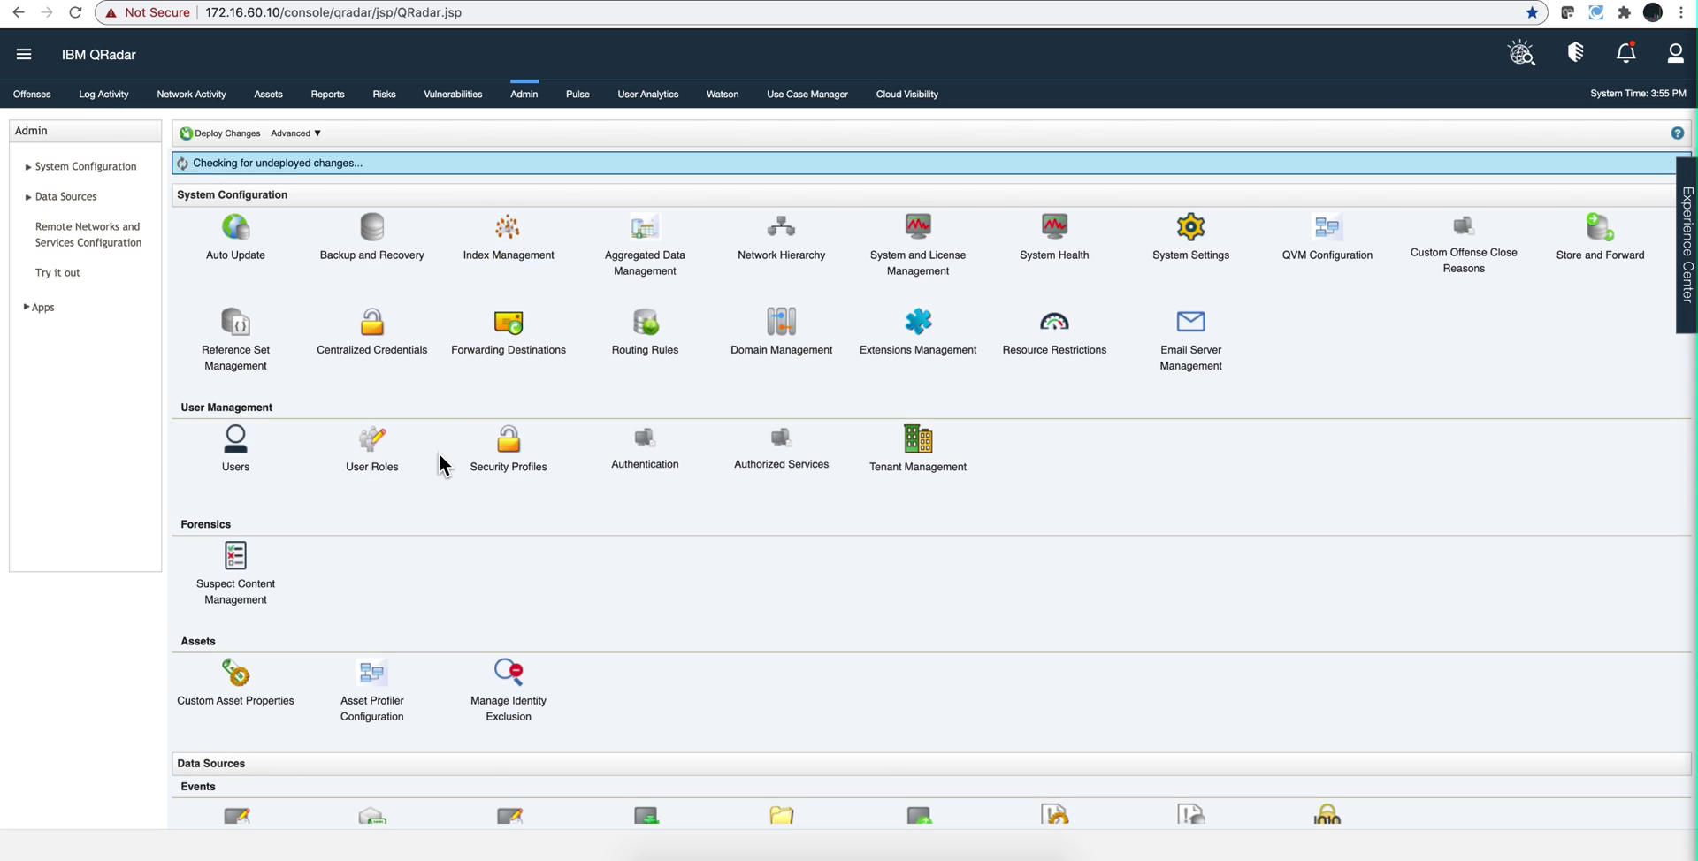
{"action": "scroll", "coordinate": [440, 456], "scroll_direction": "down", "scroll_amount": 15}
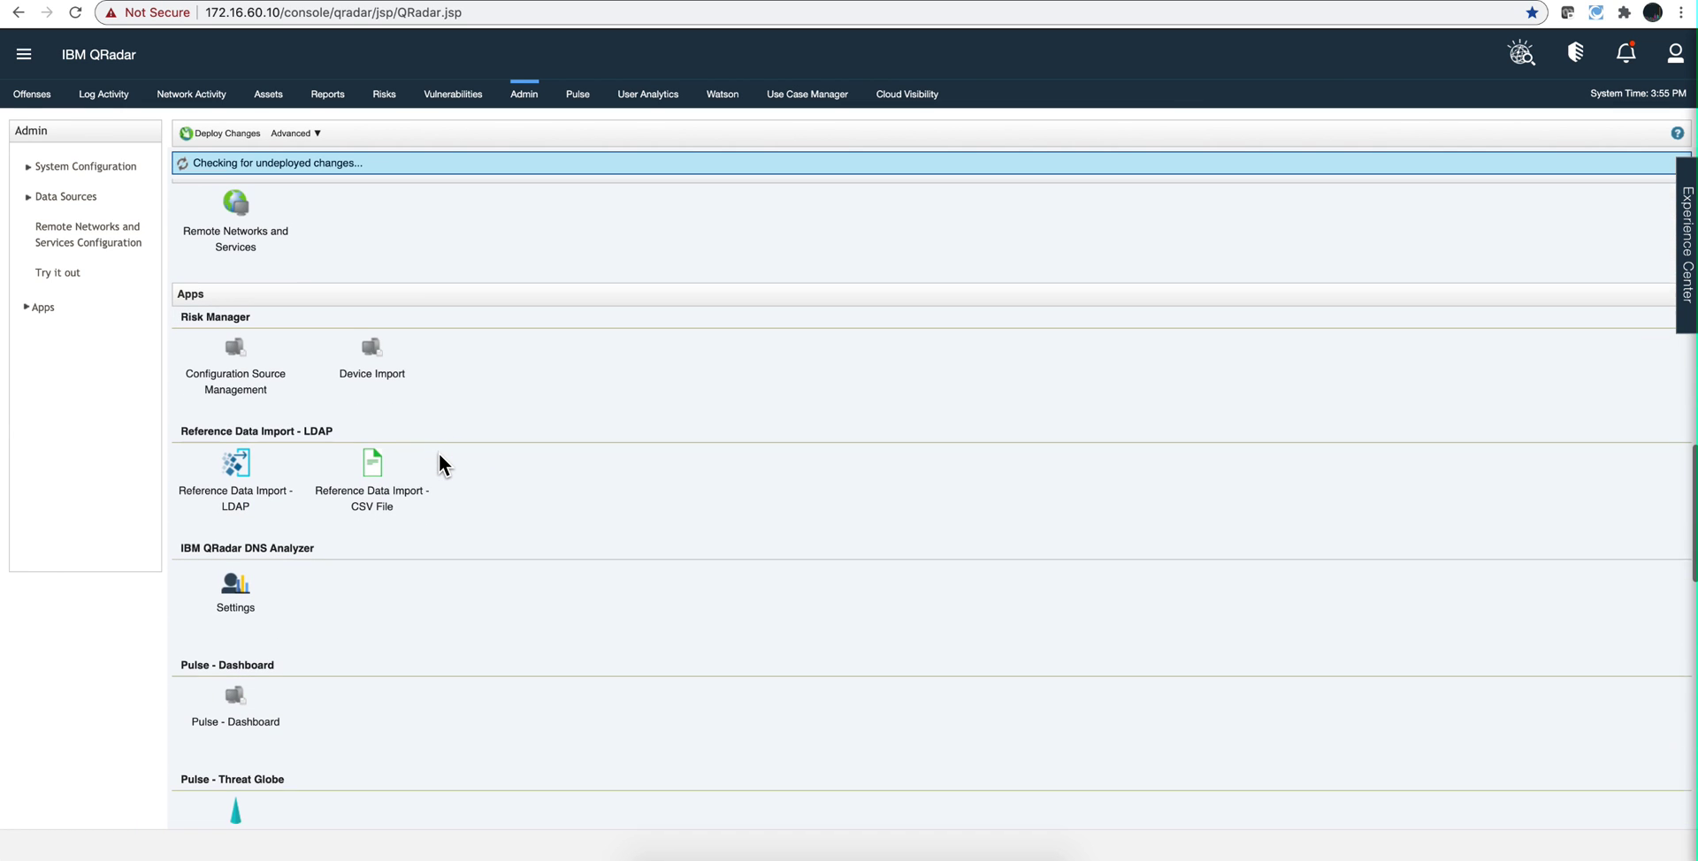
{"action": "scroll", "coordinate": [440, 456], "scroll_direction": "down", "scroll_amount": 3}
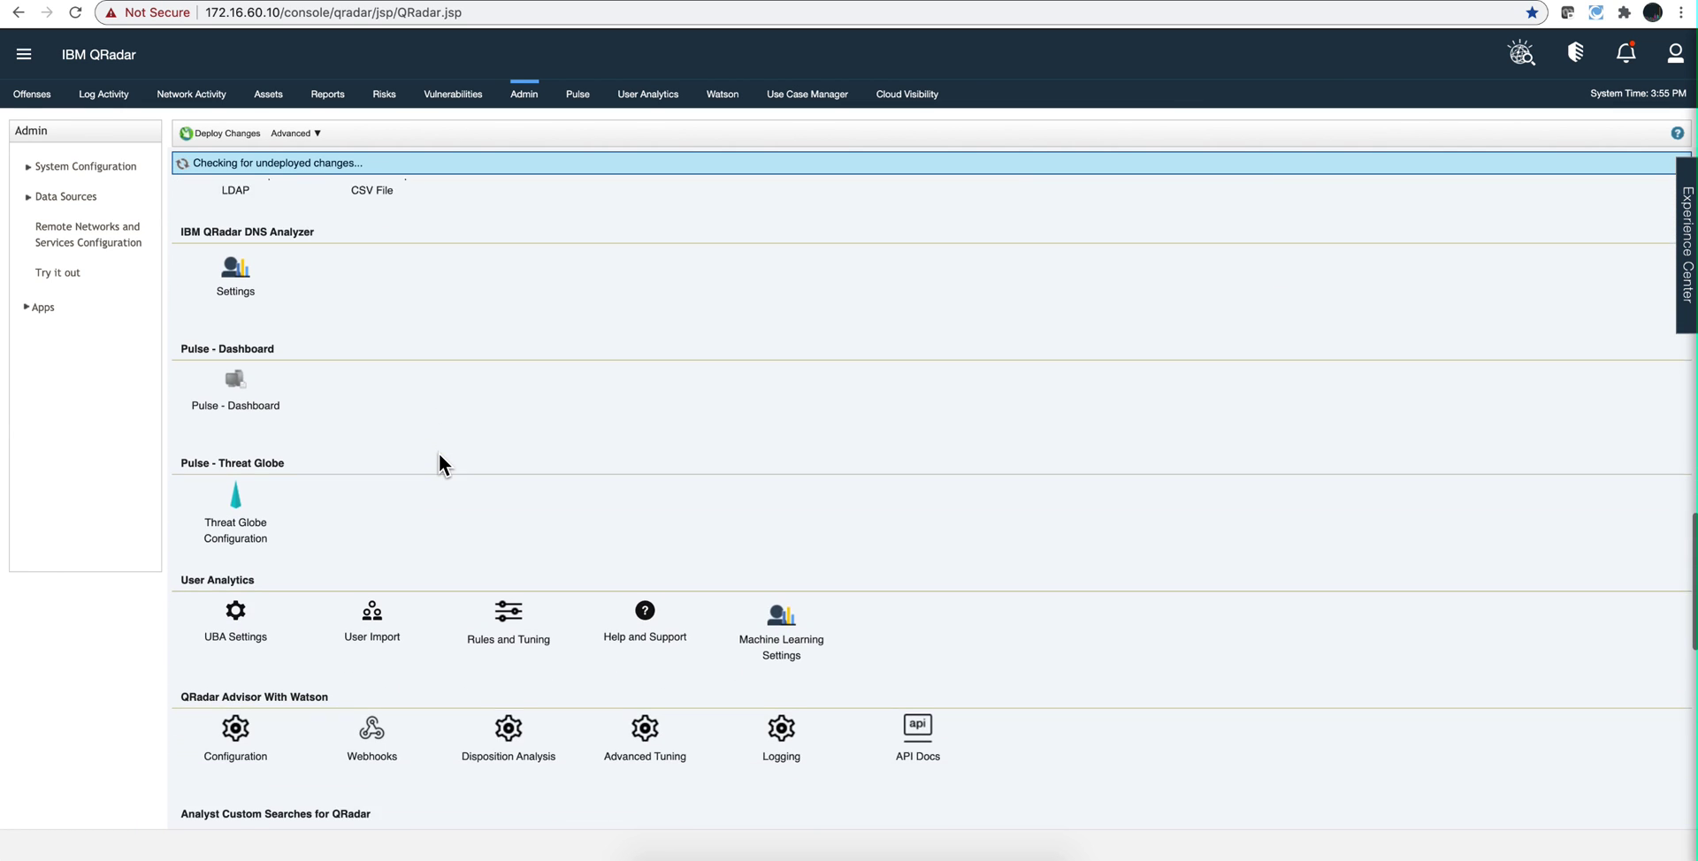
{"action": "scroll", "coordinate": [438, 461], "scroll_direction": "down", "scroll_amount": 5}
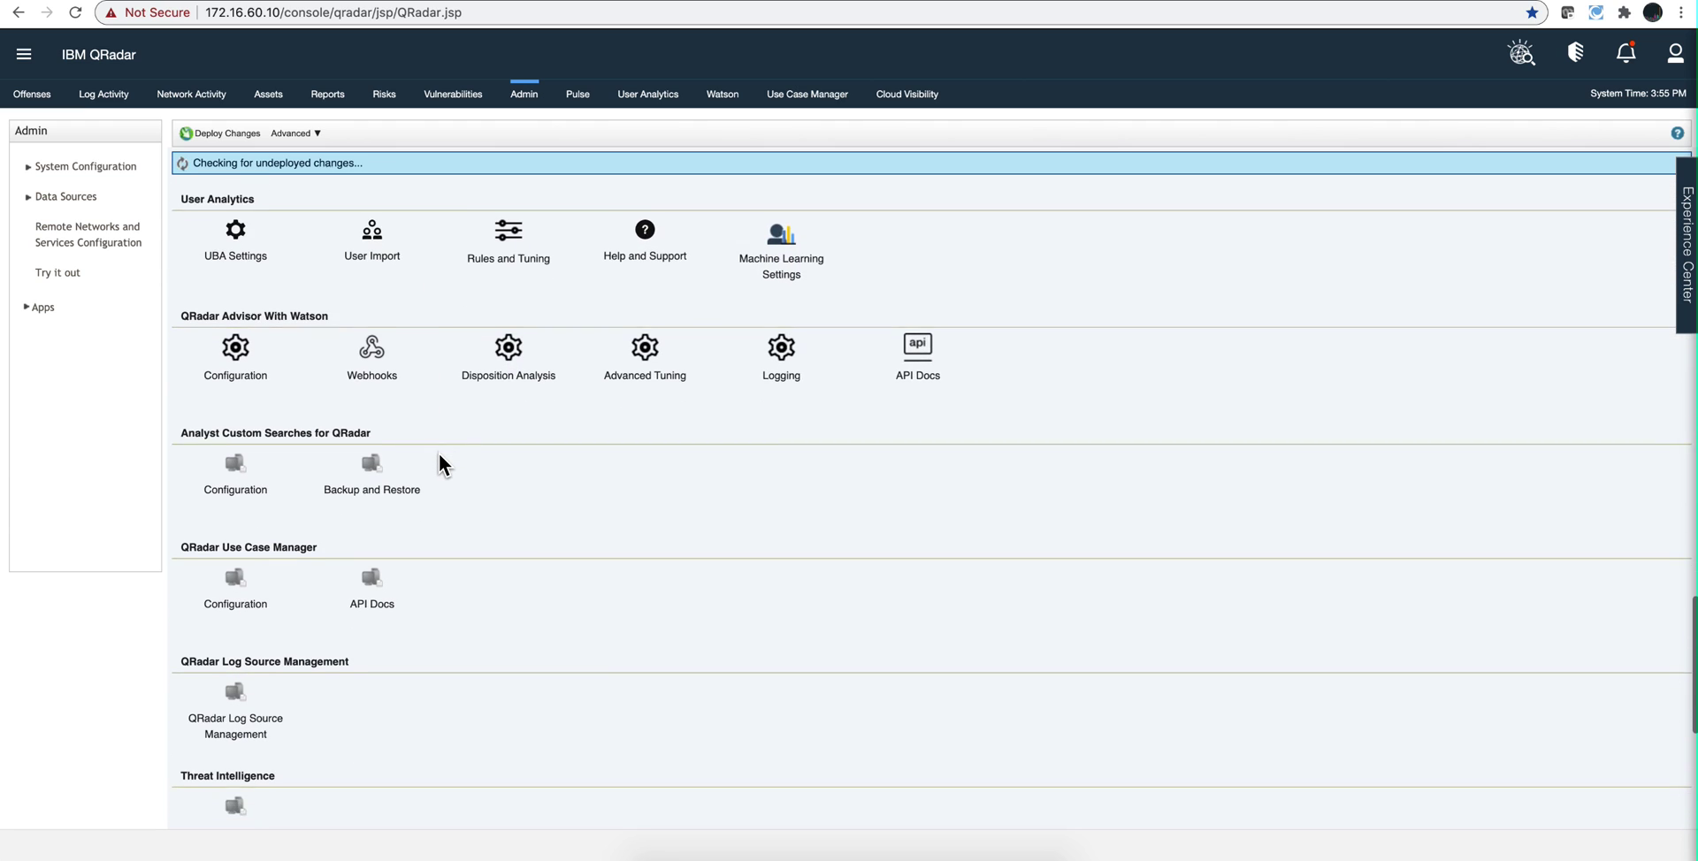
{"action": "scroll", "coordinate": [438, 461], "scroll_direction": "down", "scroll_amount": 2}
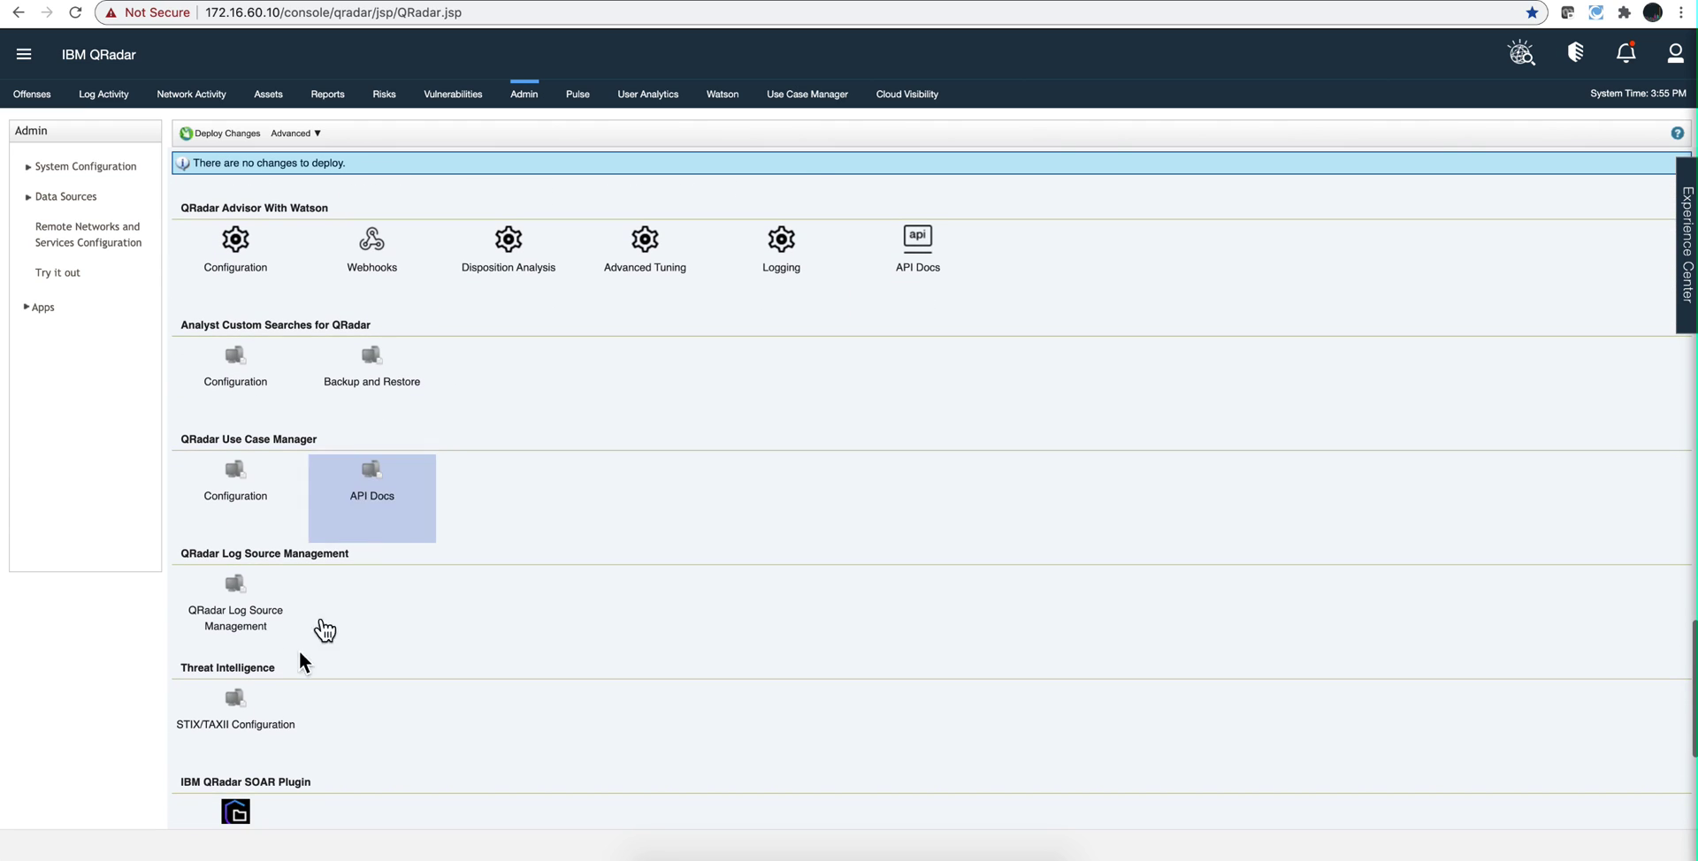
{"action": "left_click", "coordinate": [227, 715]}
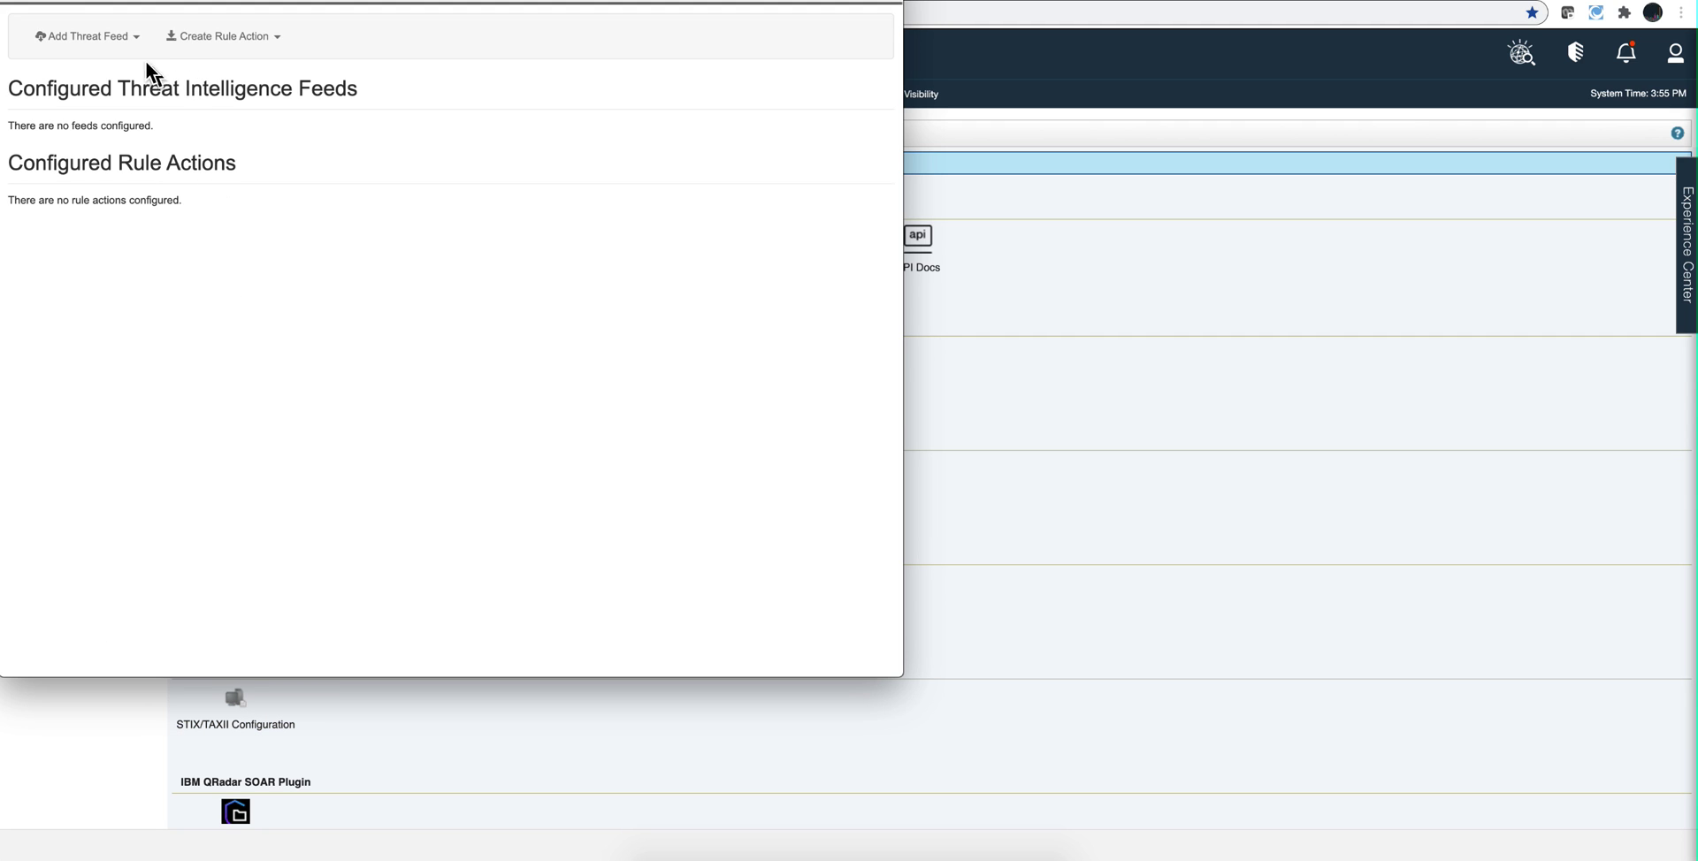
{"action": "left_click", "coordinate": [117, 42]}
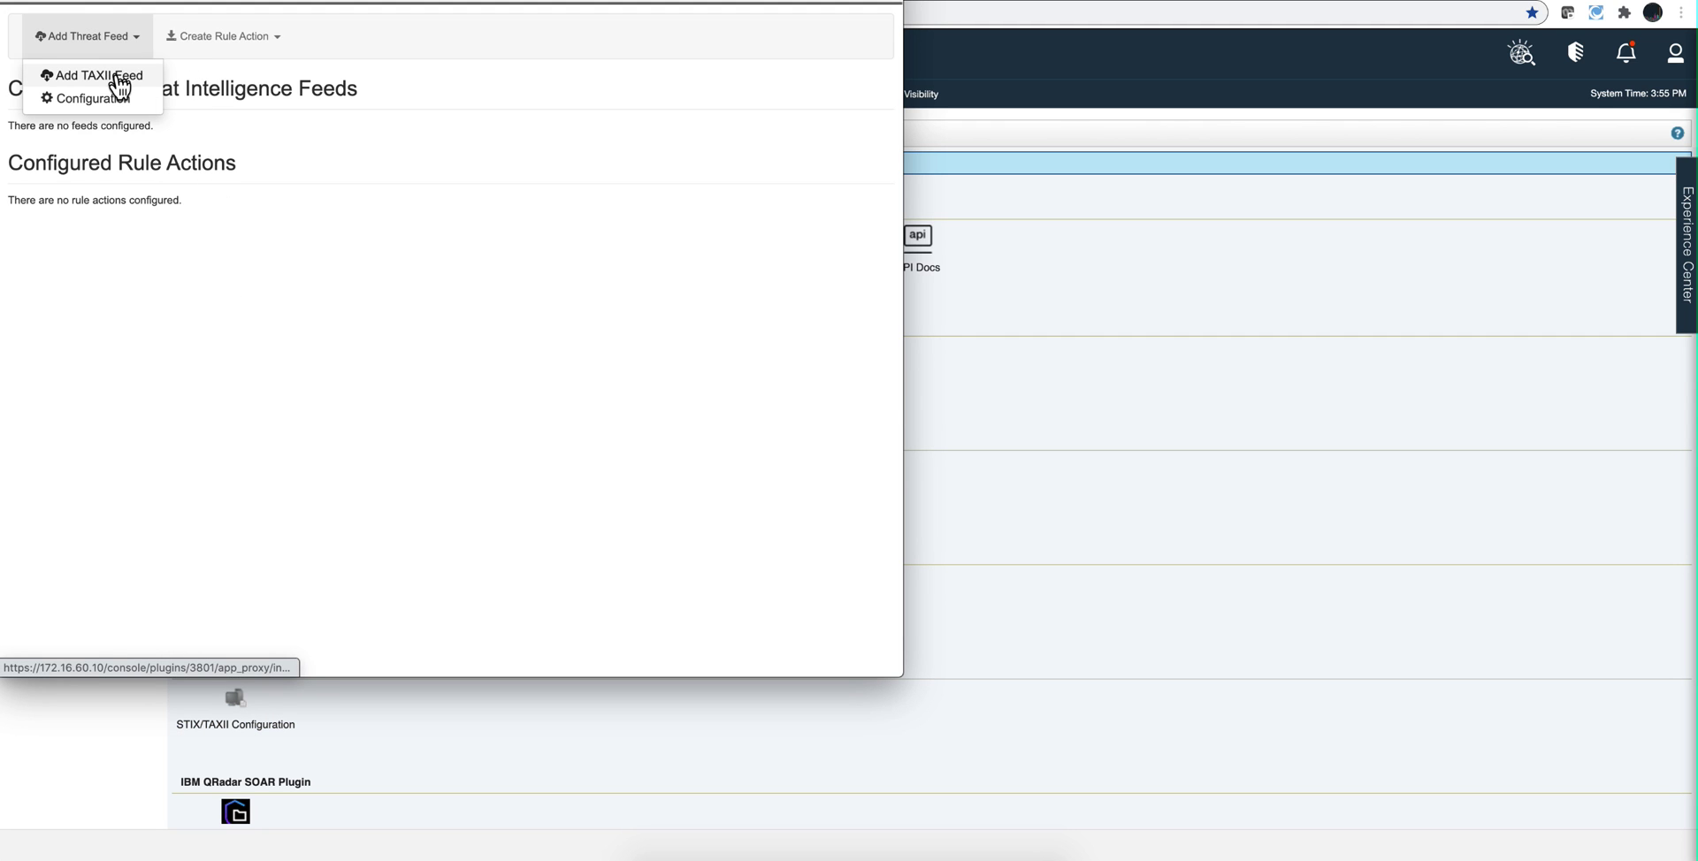
{"action": "left_click", "coordinate": [117, 74]}
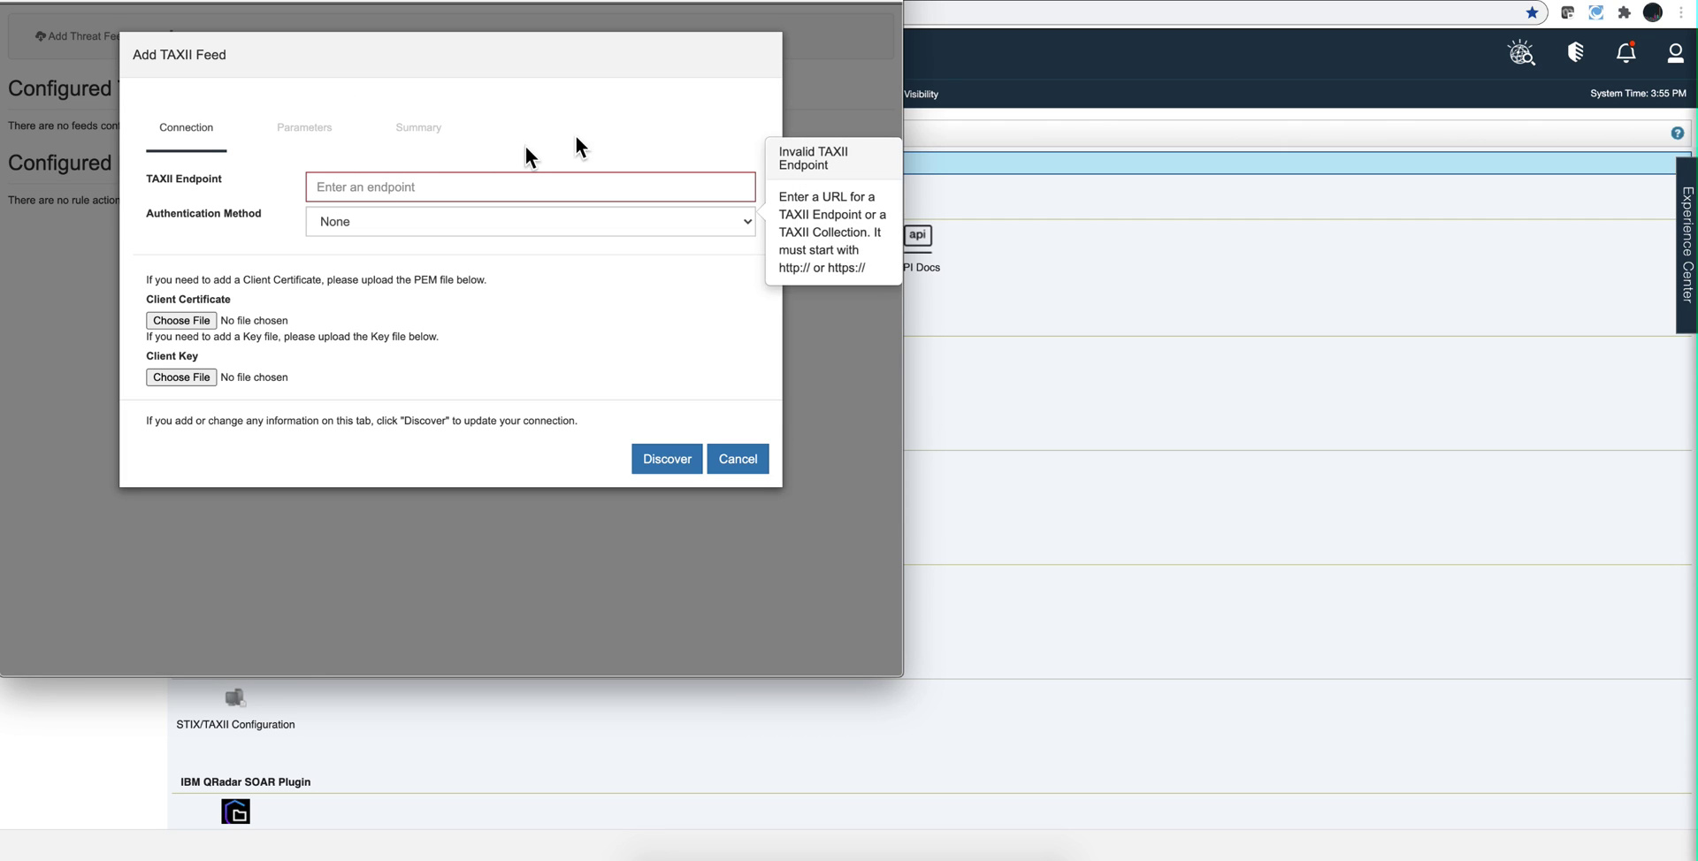
{"action": "left_click", "coordinate": [739, 461]}
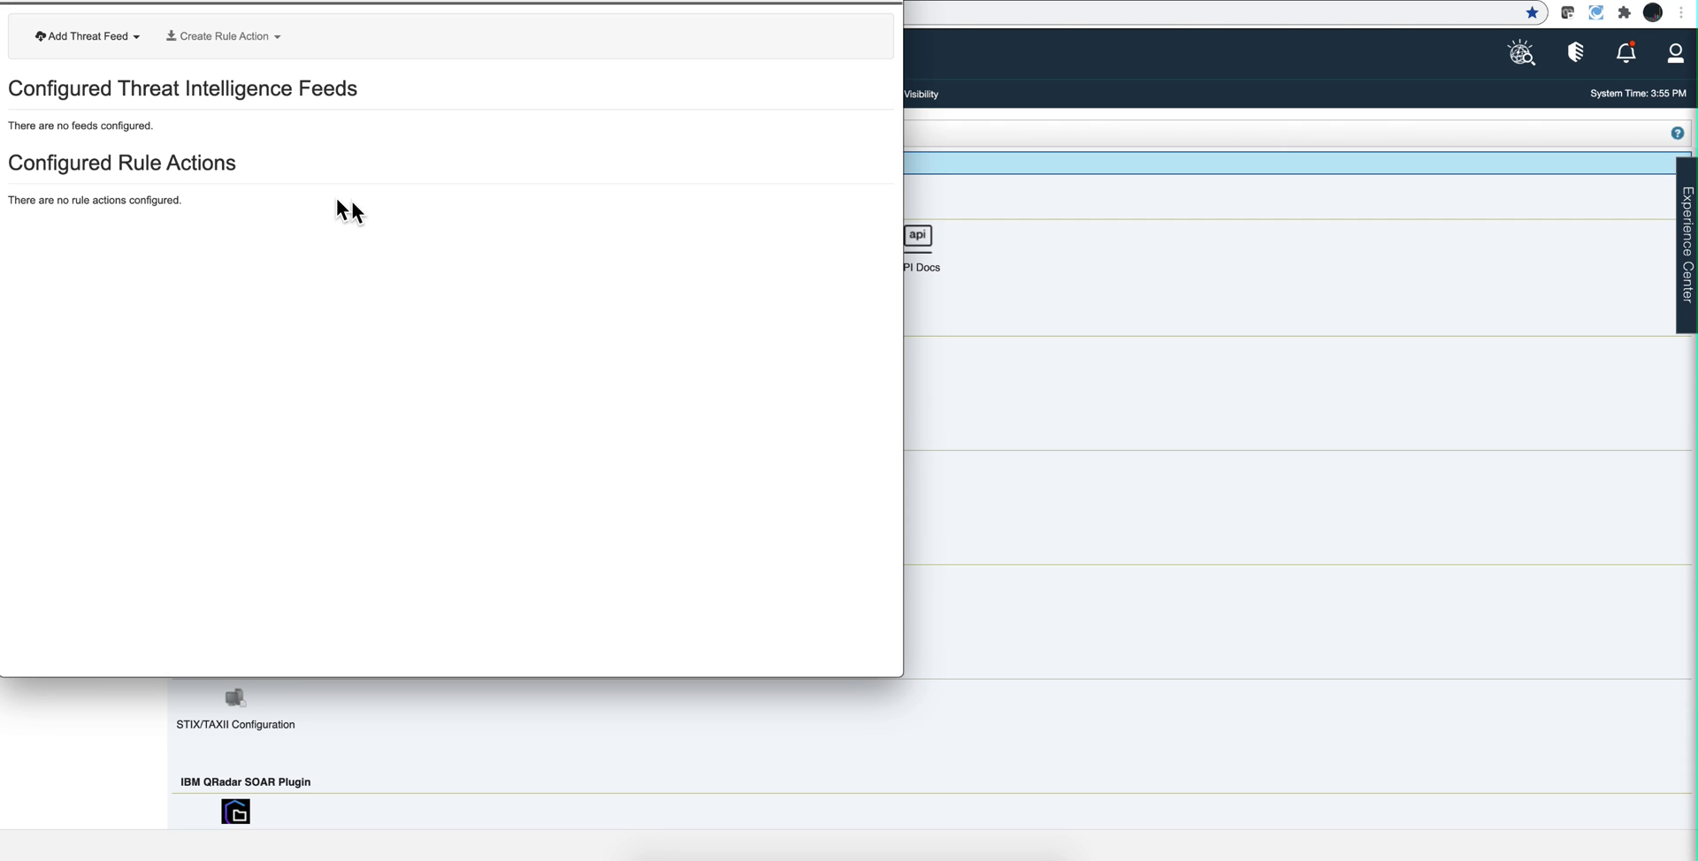
{"action": "left_click", "coordinate": [18, 3]}
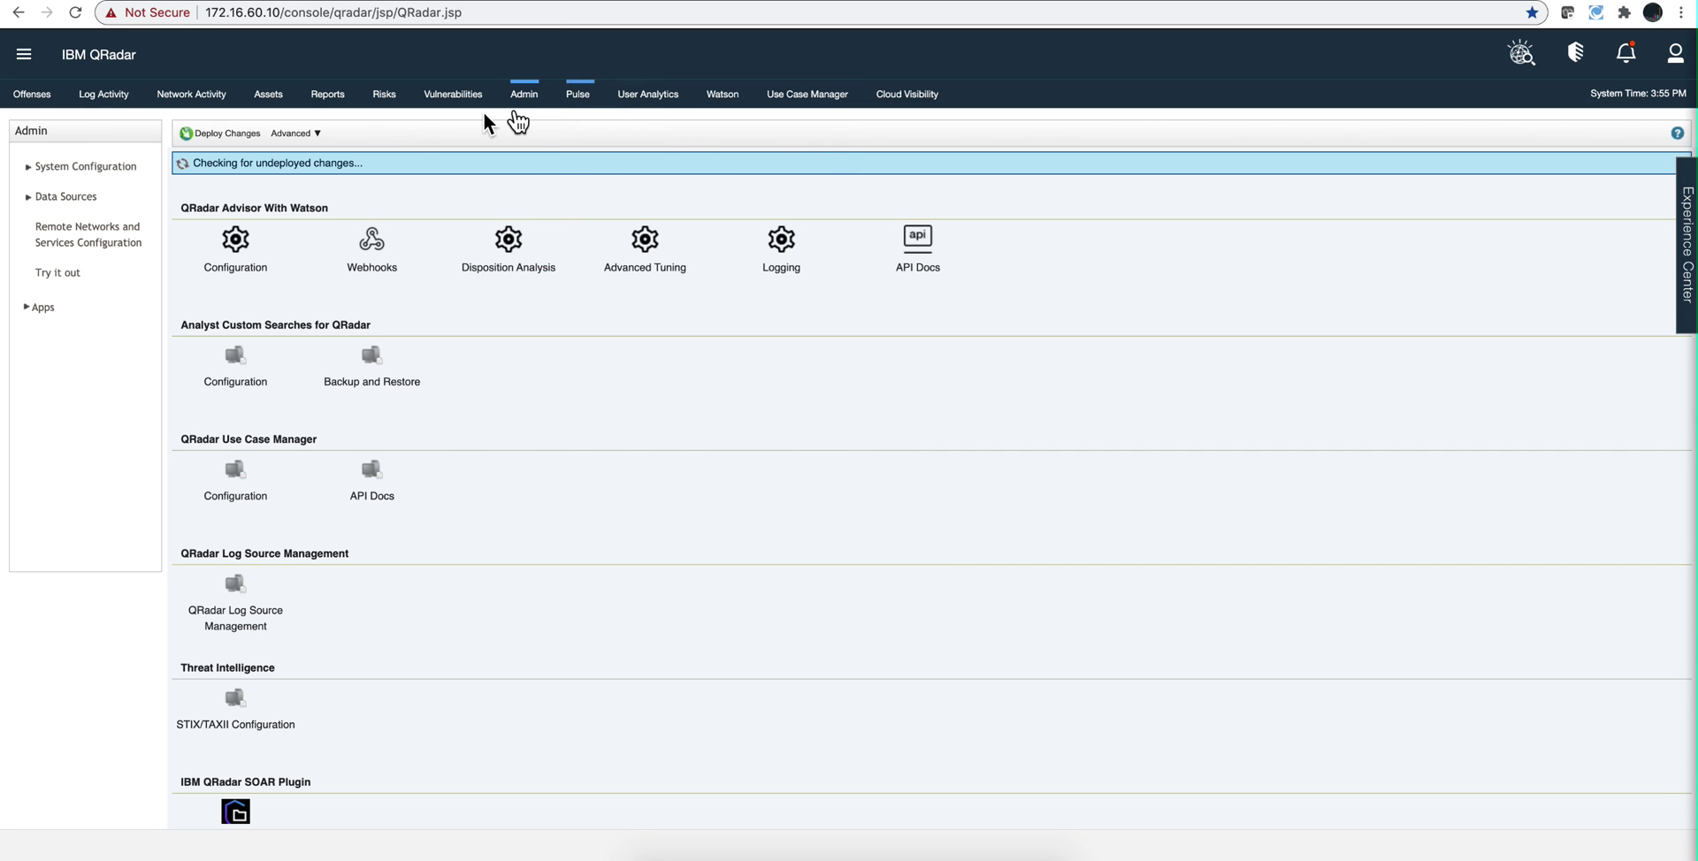
Reopen Threat Intelligence from the main menu to see the six 'conti' results
{"action": "left_click", "coordinate": [23, 54]}
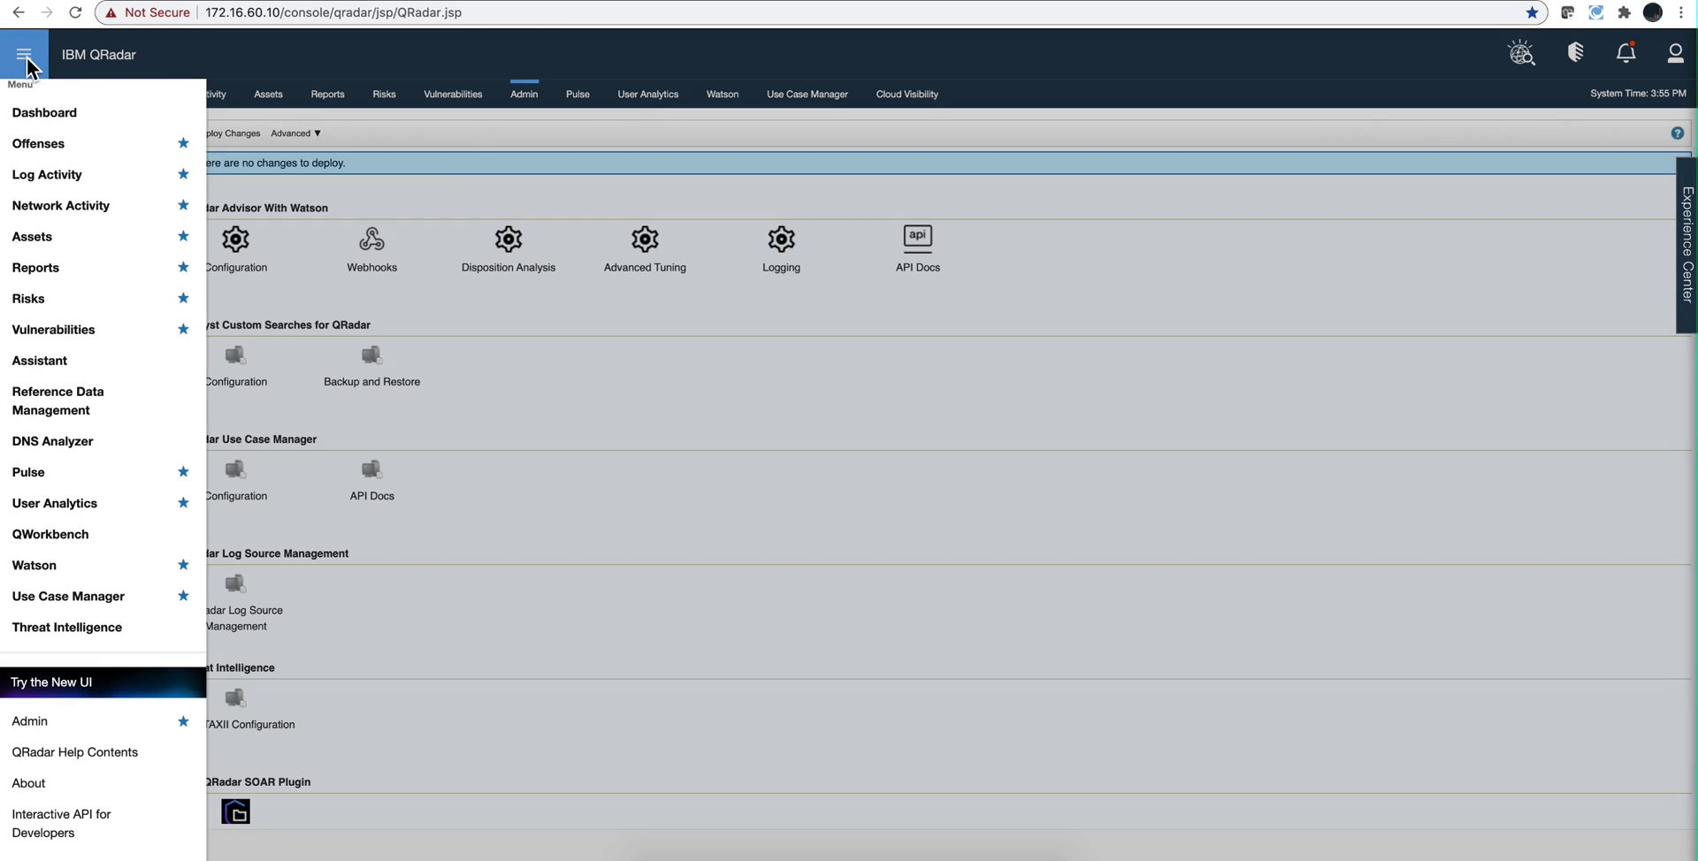
{"action": "left_click", "coordinate": [113, 628]}
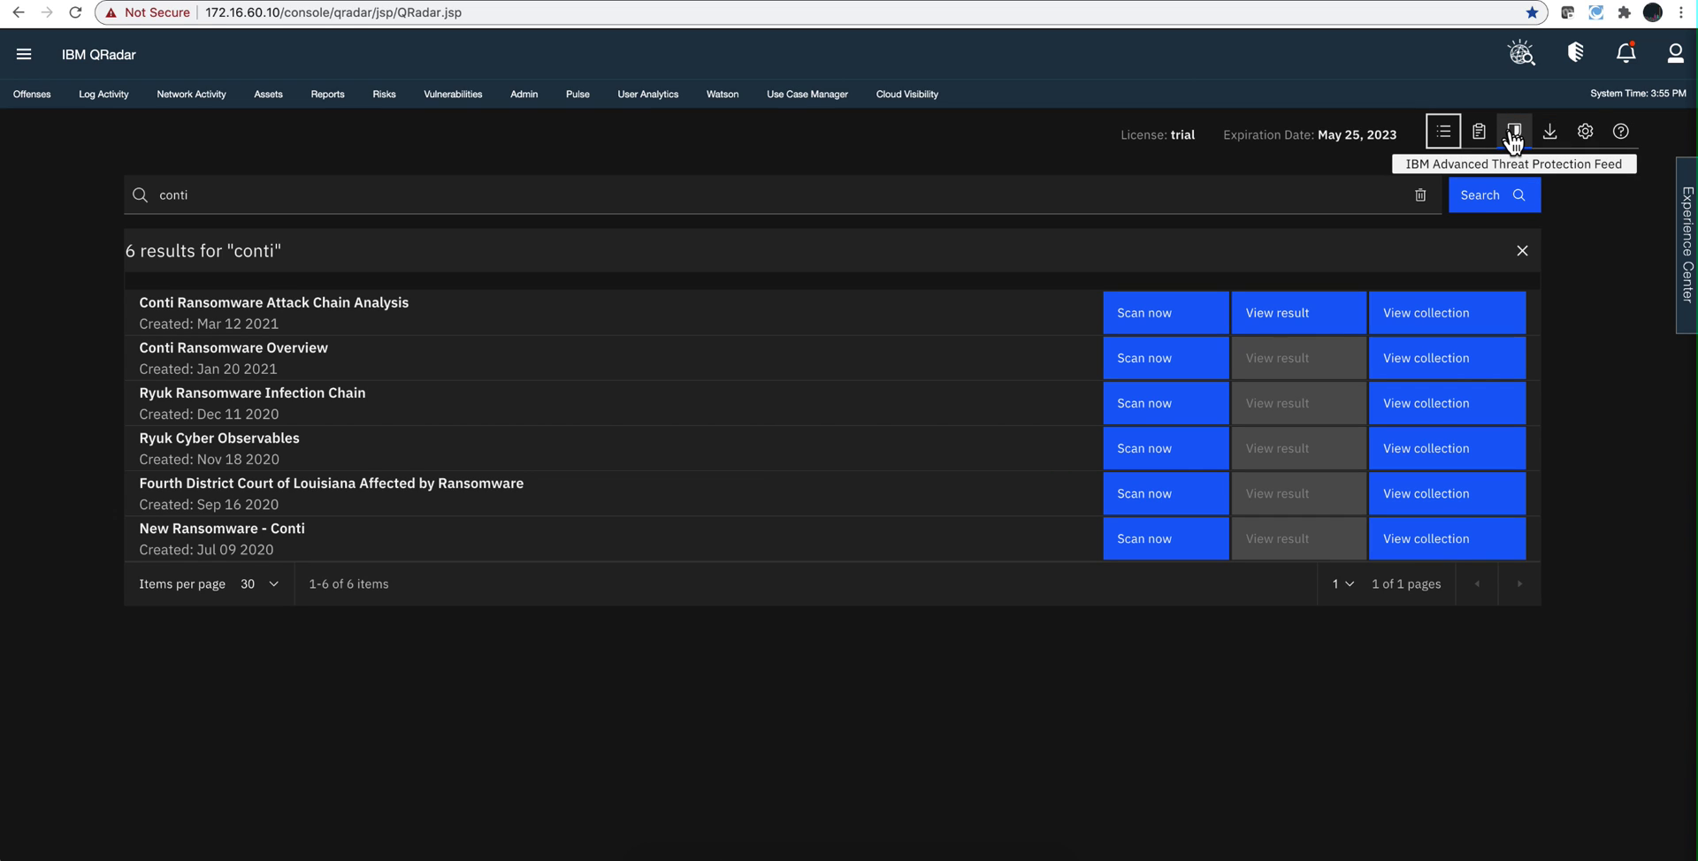
Open Advanced Threat Protection Feed management, browse the feed cards, and select the XFE ATPF-c2server_ipv4 name
{"action": "left_click", "coordinate": [1516, 134]}
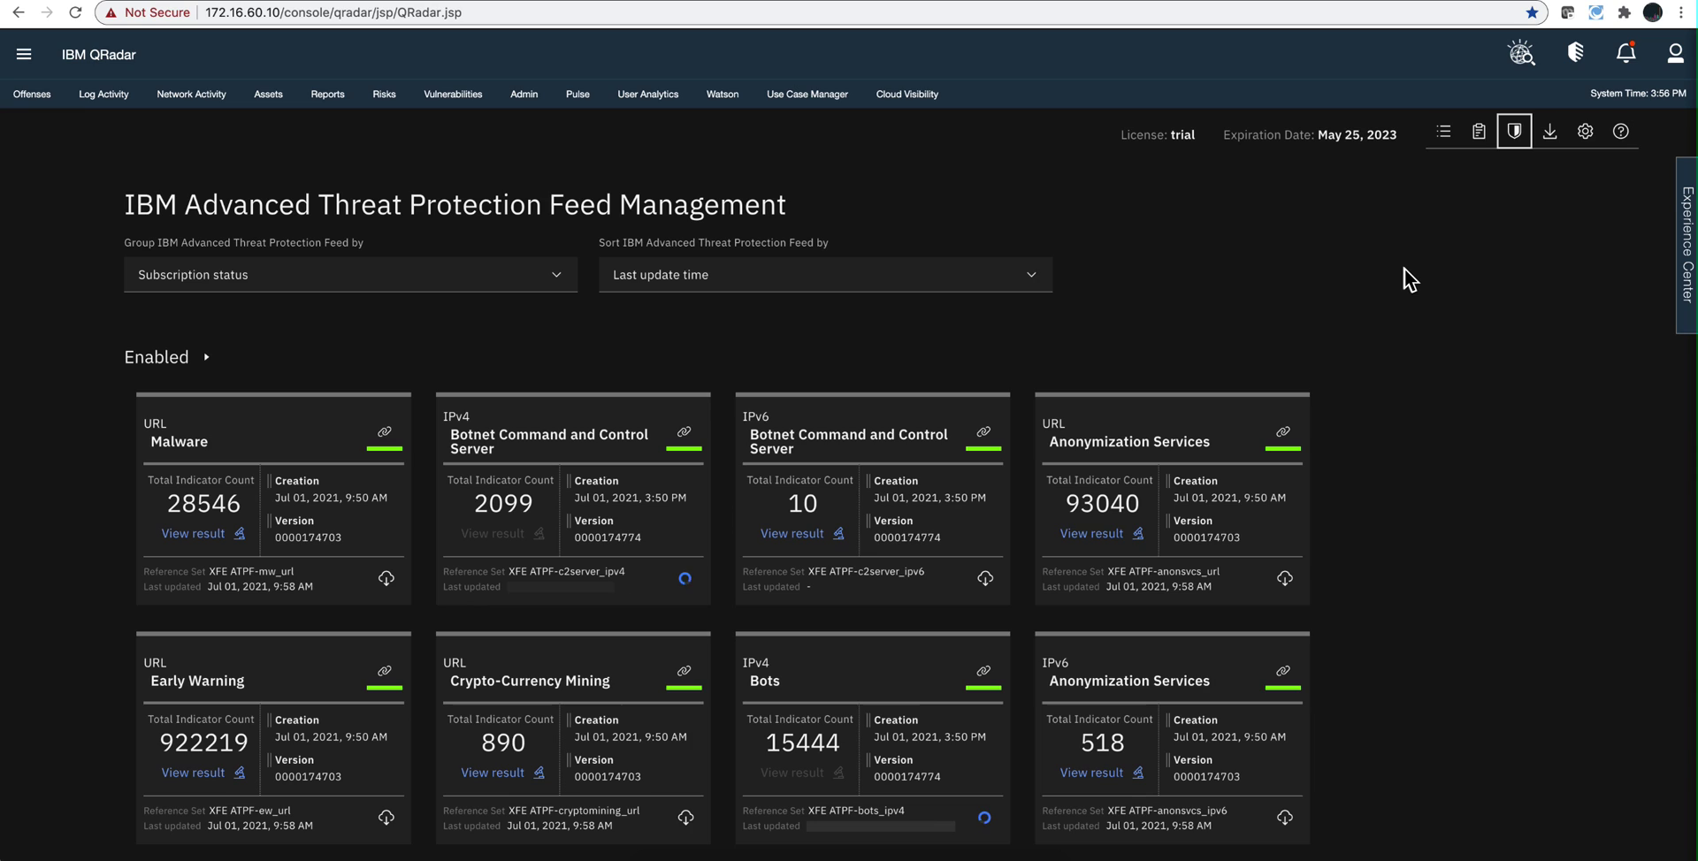
{"action": "scroll", "coordinate": [1404, 269], "scroll_direction": "down", "scroll_amount": 1}
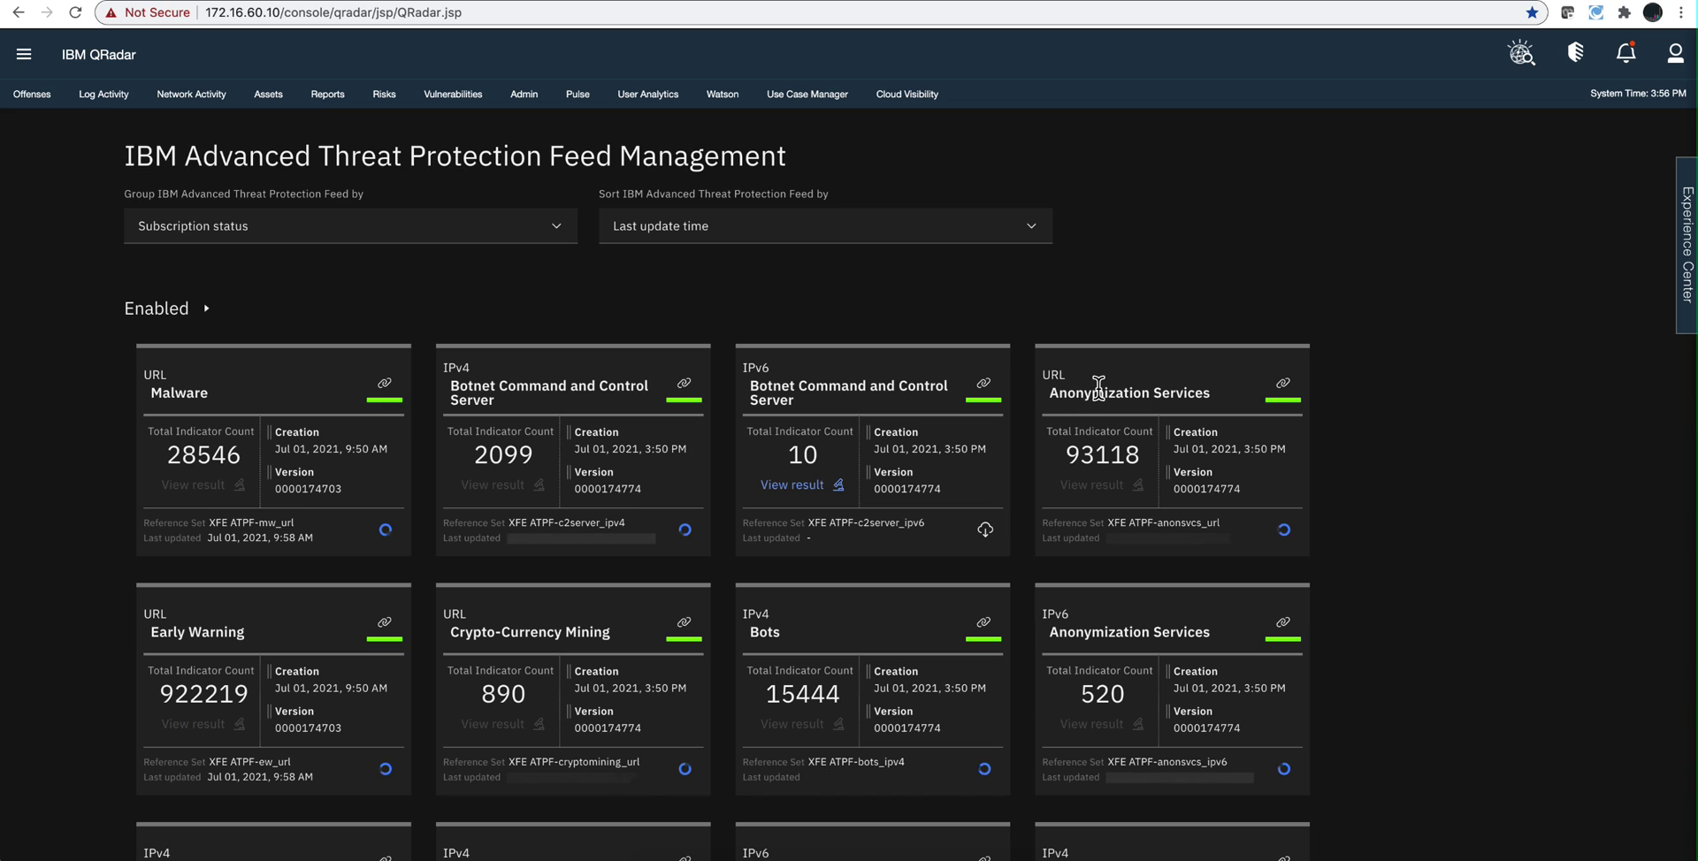
{"action": "scroll", "coordinate": [808, 605], "scroll_direction": "down", "scroll_amount": 2}
{"action": "scroll", "coordinate": [808, 605], "scroll_direction": "down", "scroll_amount": 10}
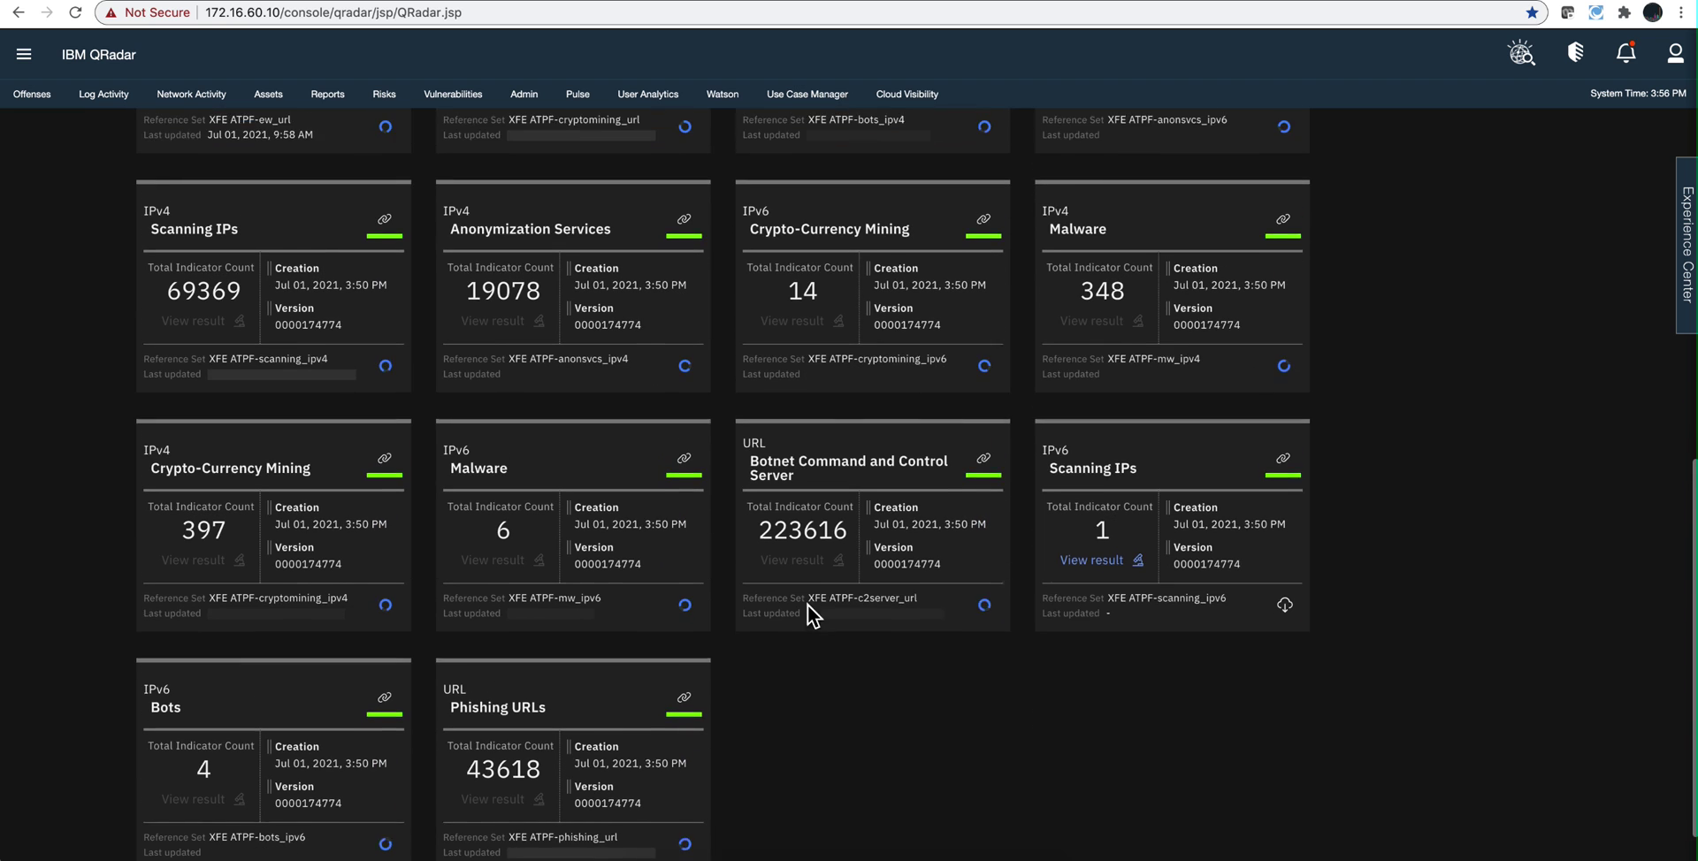
{"action": "scroll", "coordinate": [808, 605], "scroll_direction": "up", "scroll_amount": 3}
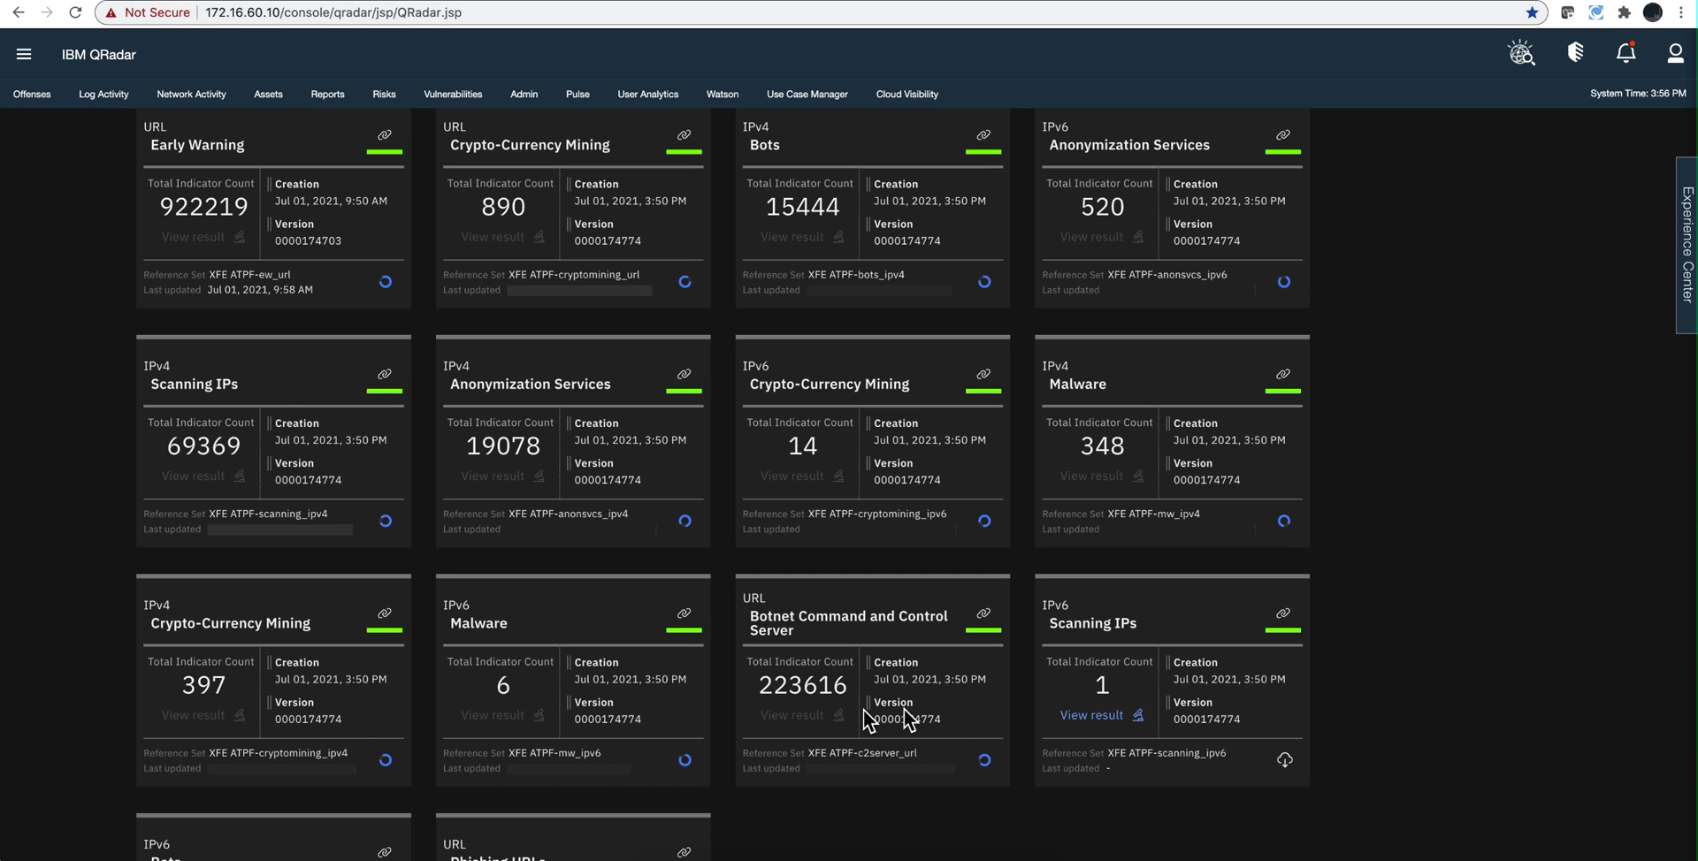
{"action": "scroll", "coordinate": [644, 562], "scroll_direction": "up", "scroll_amount": 3}
{"action": "scroll", "coordinate": [647, 566], "scroll_direction": "up", "scroll_amount": 5}
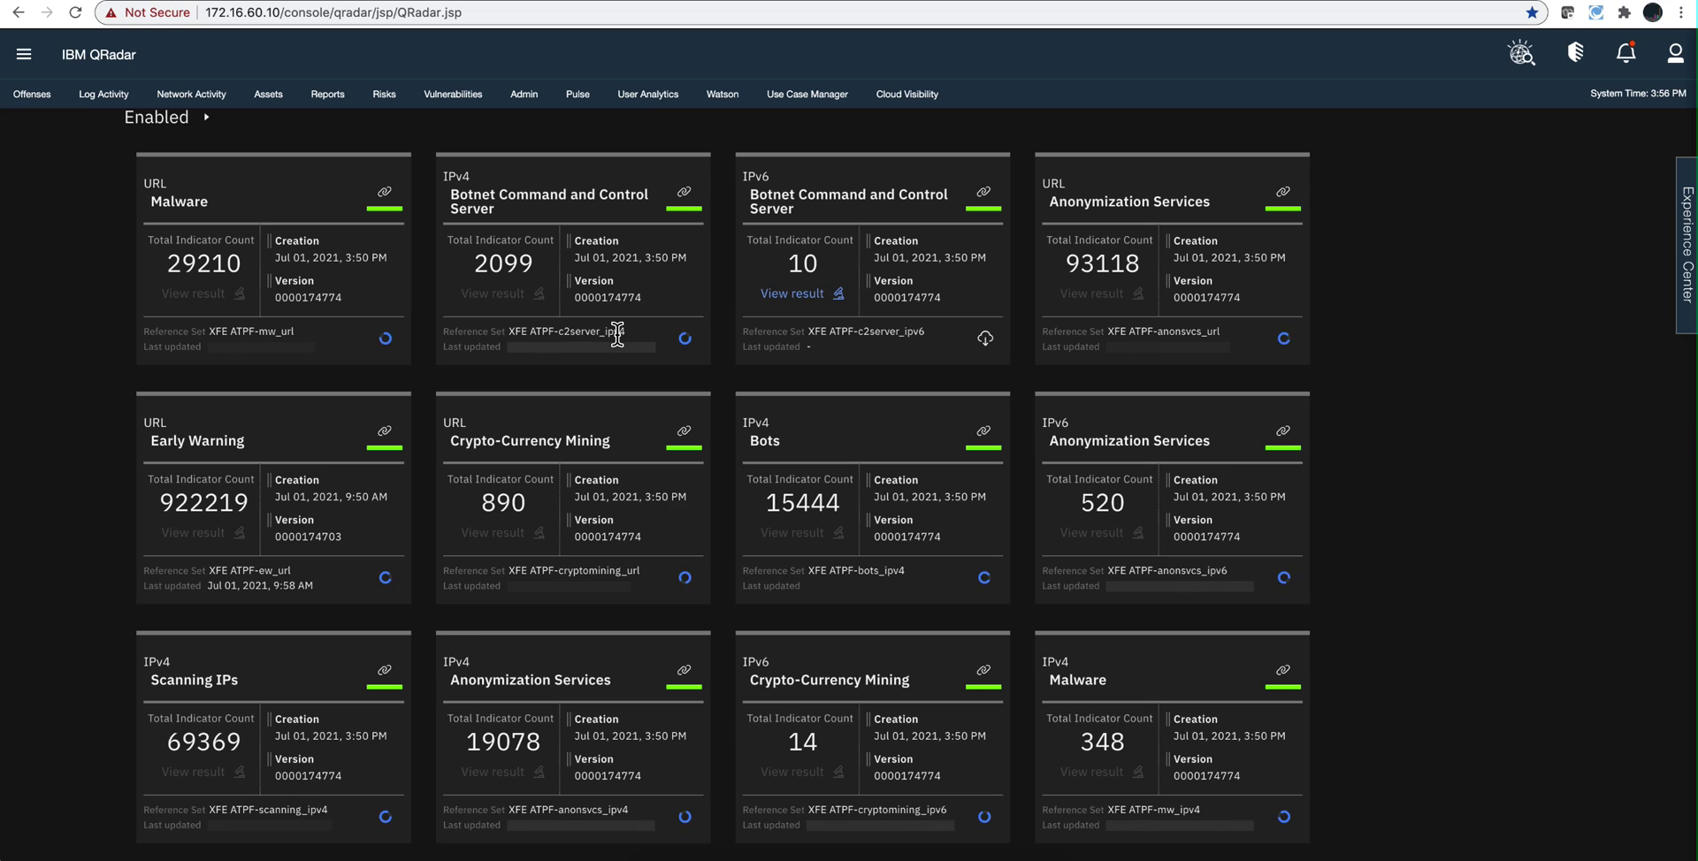
{"action": "double_click", "coordinate": [588, 336]}
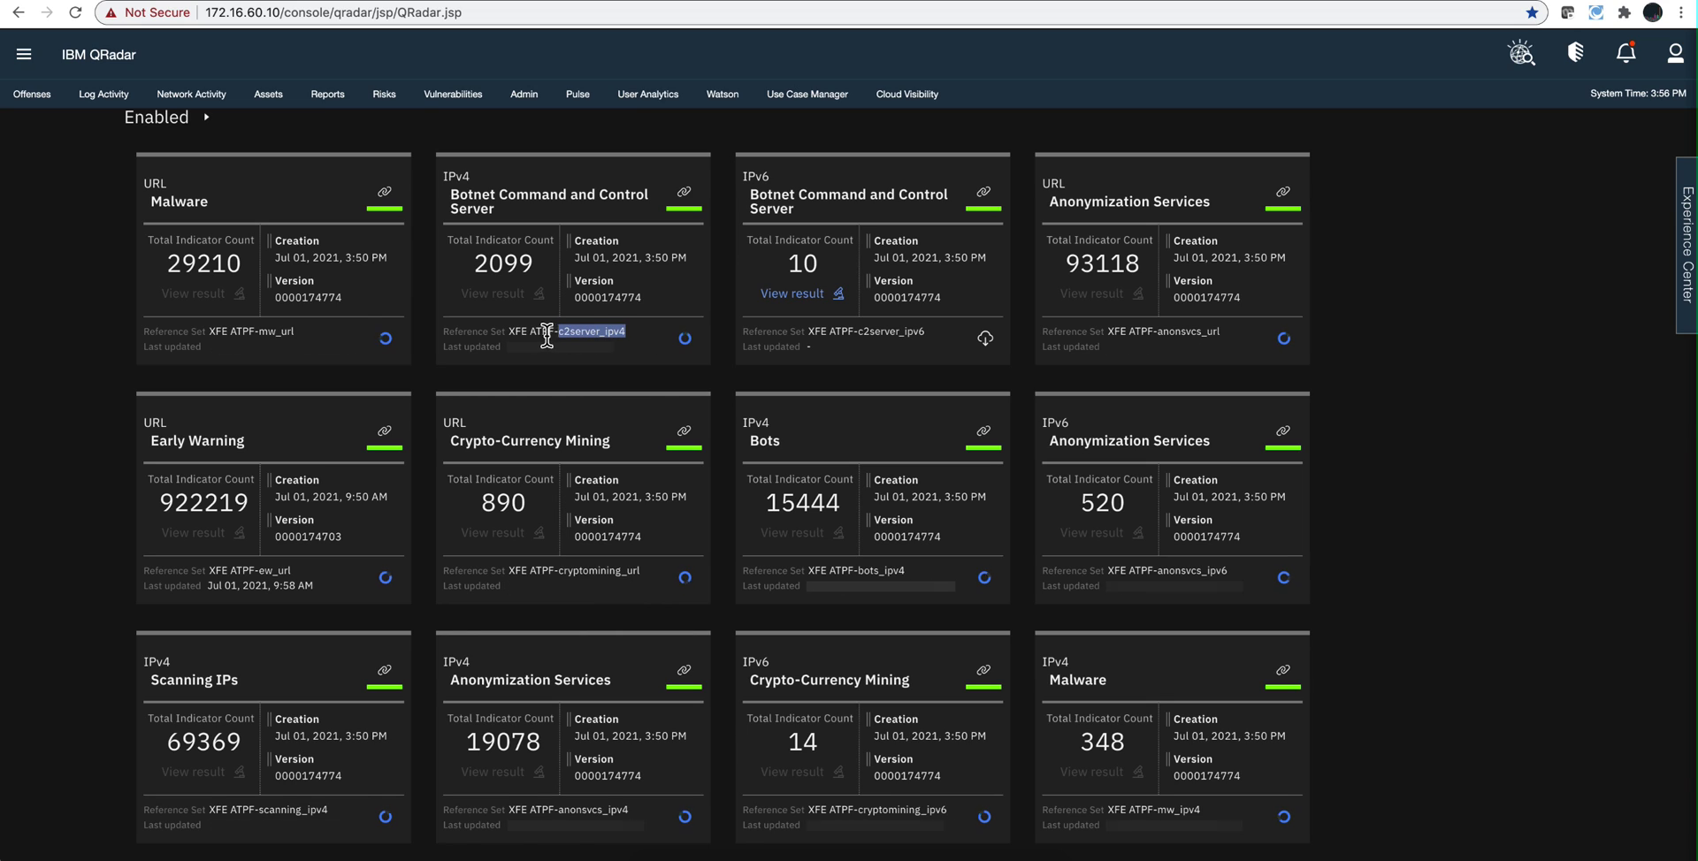
{"action": "left_click_drag", "start_coordinate": [546, 336], "coordinate": [507, 336]}
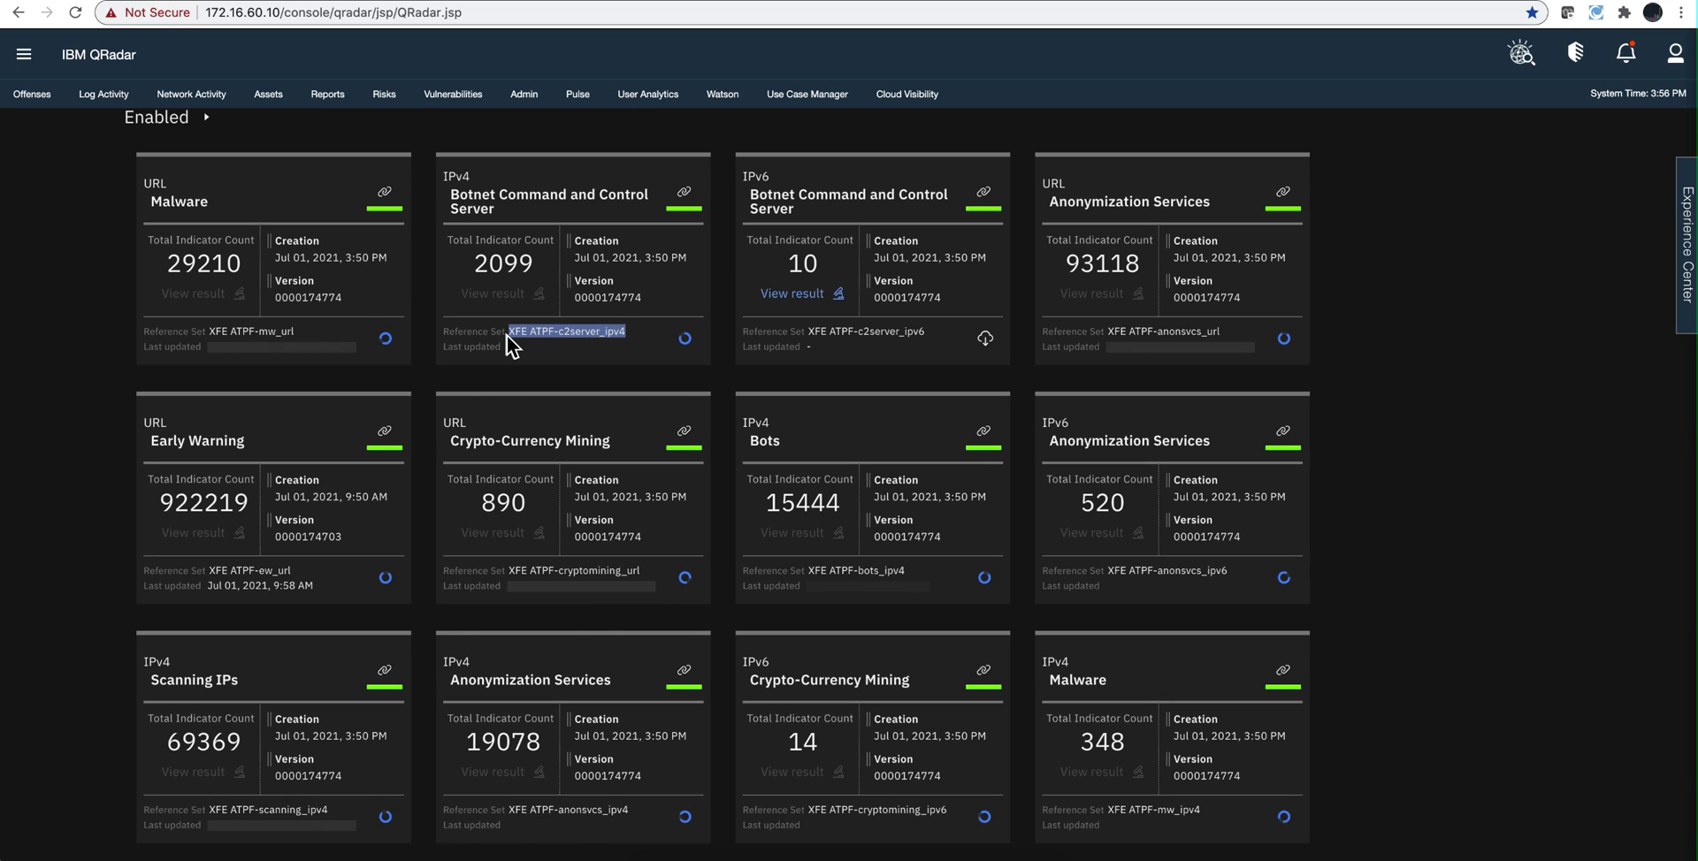
Open Use Case Manager and apply the 'Reference sets per rule' template
{"action": "left_click", "coordinate": [823, 94]}
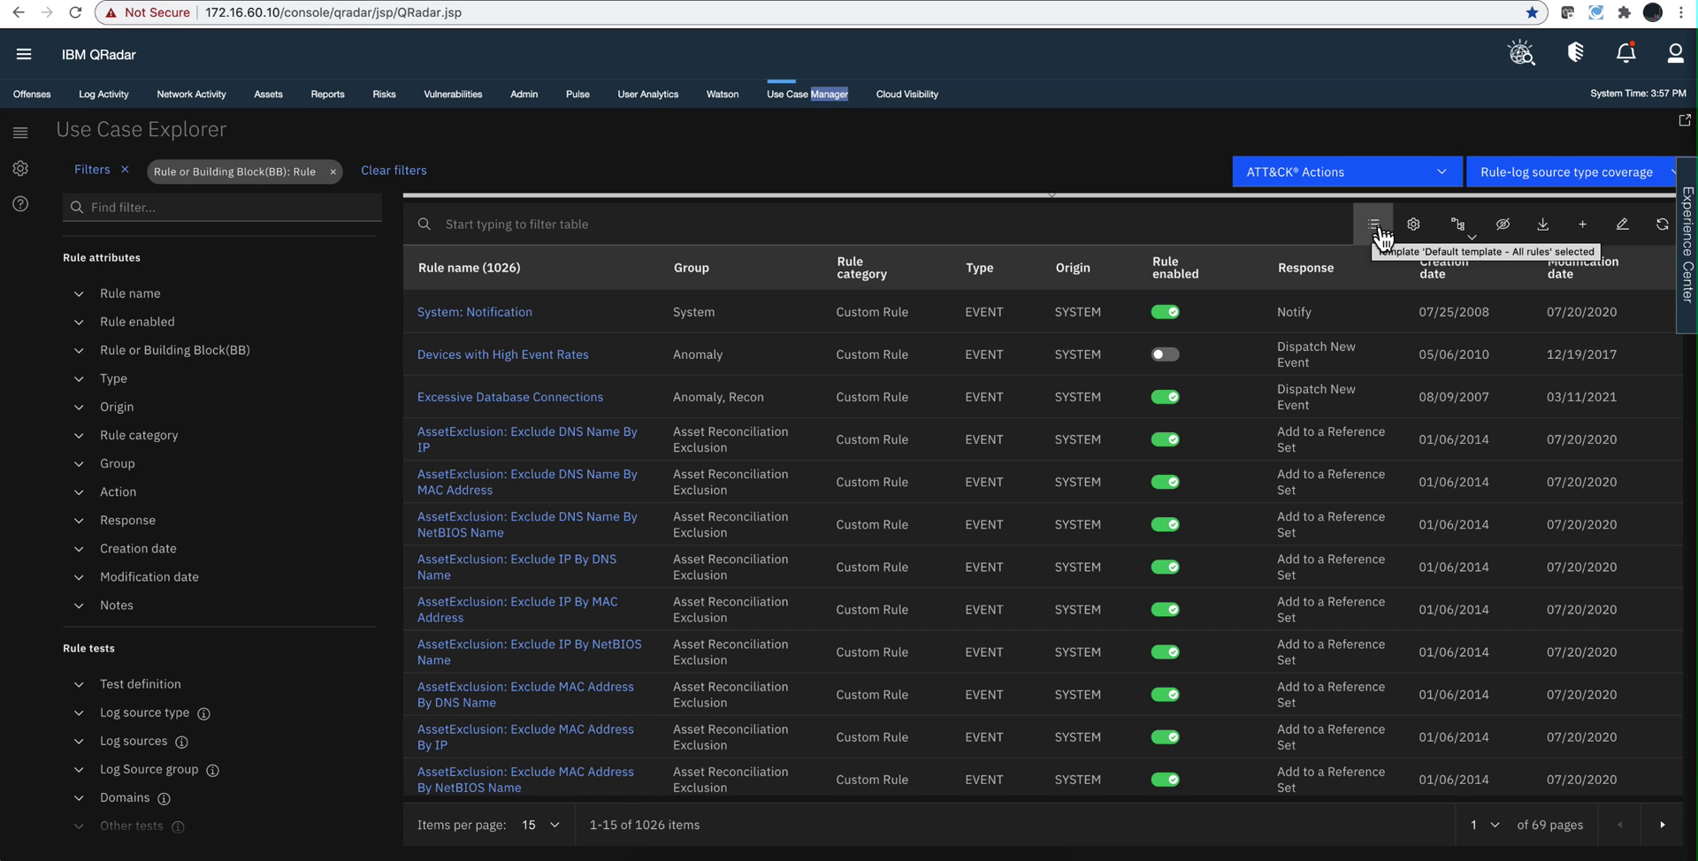
{"action": "left_click", "coordinate": [1375, 227]}
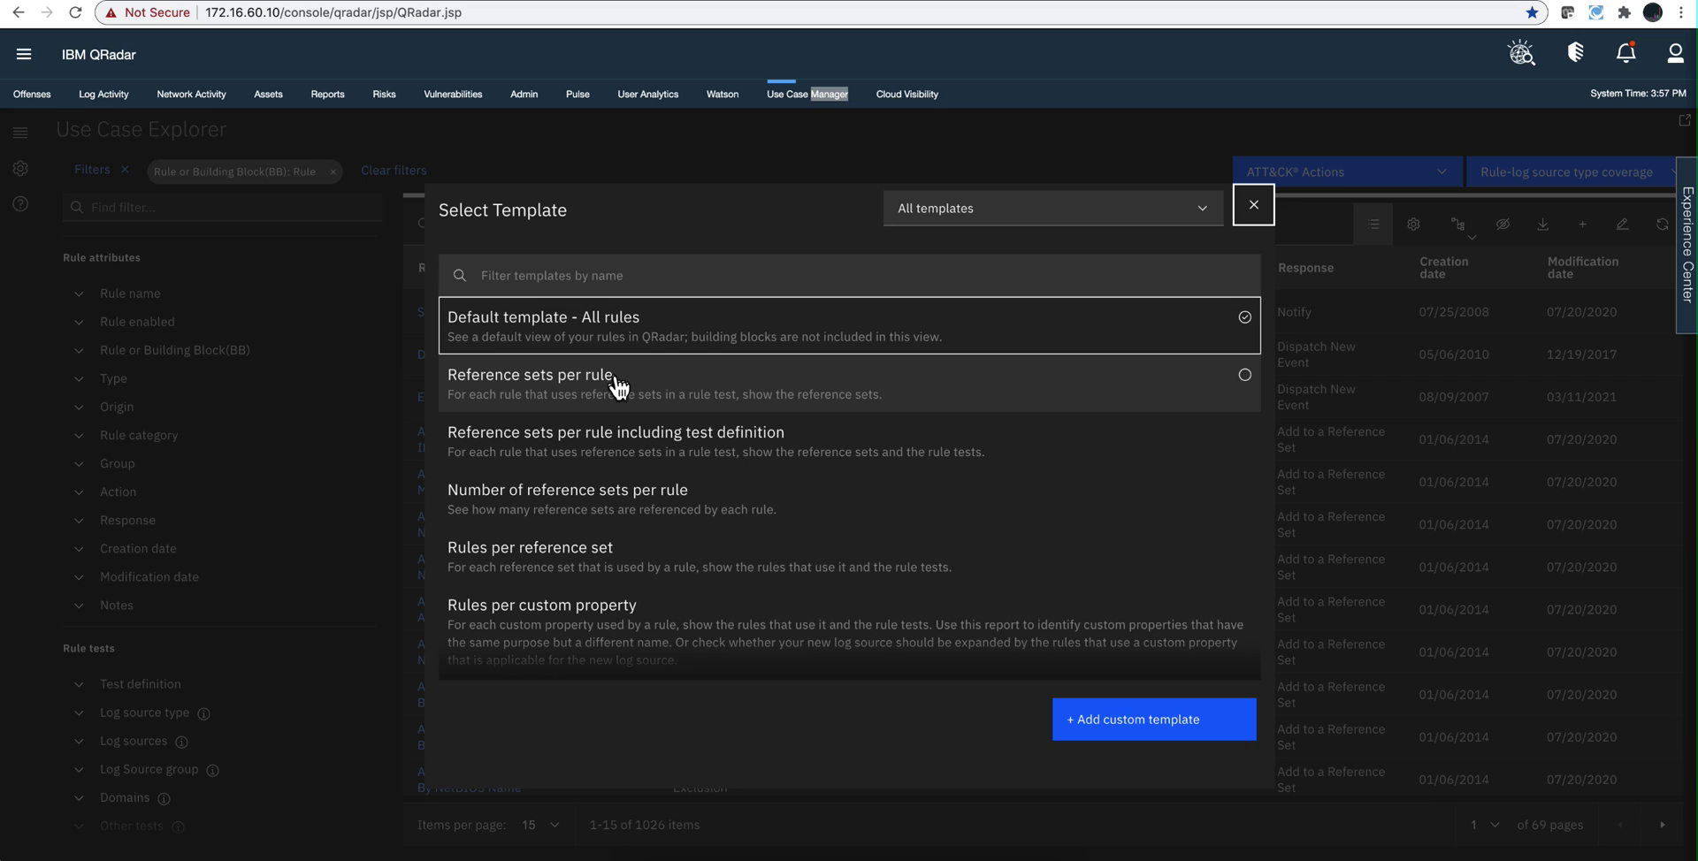
{"action": "left_click", "coordinate": [555, 388]}
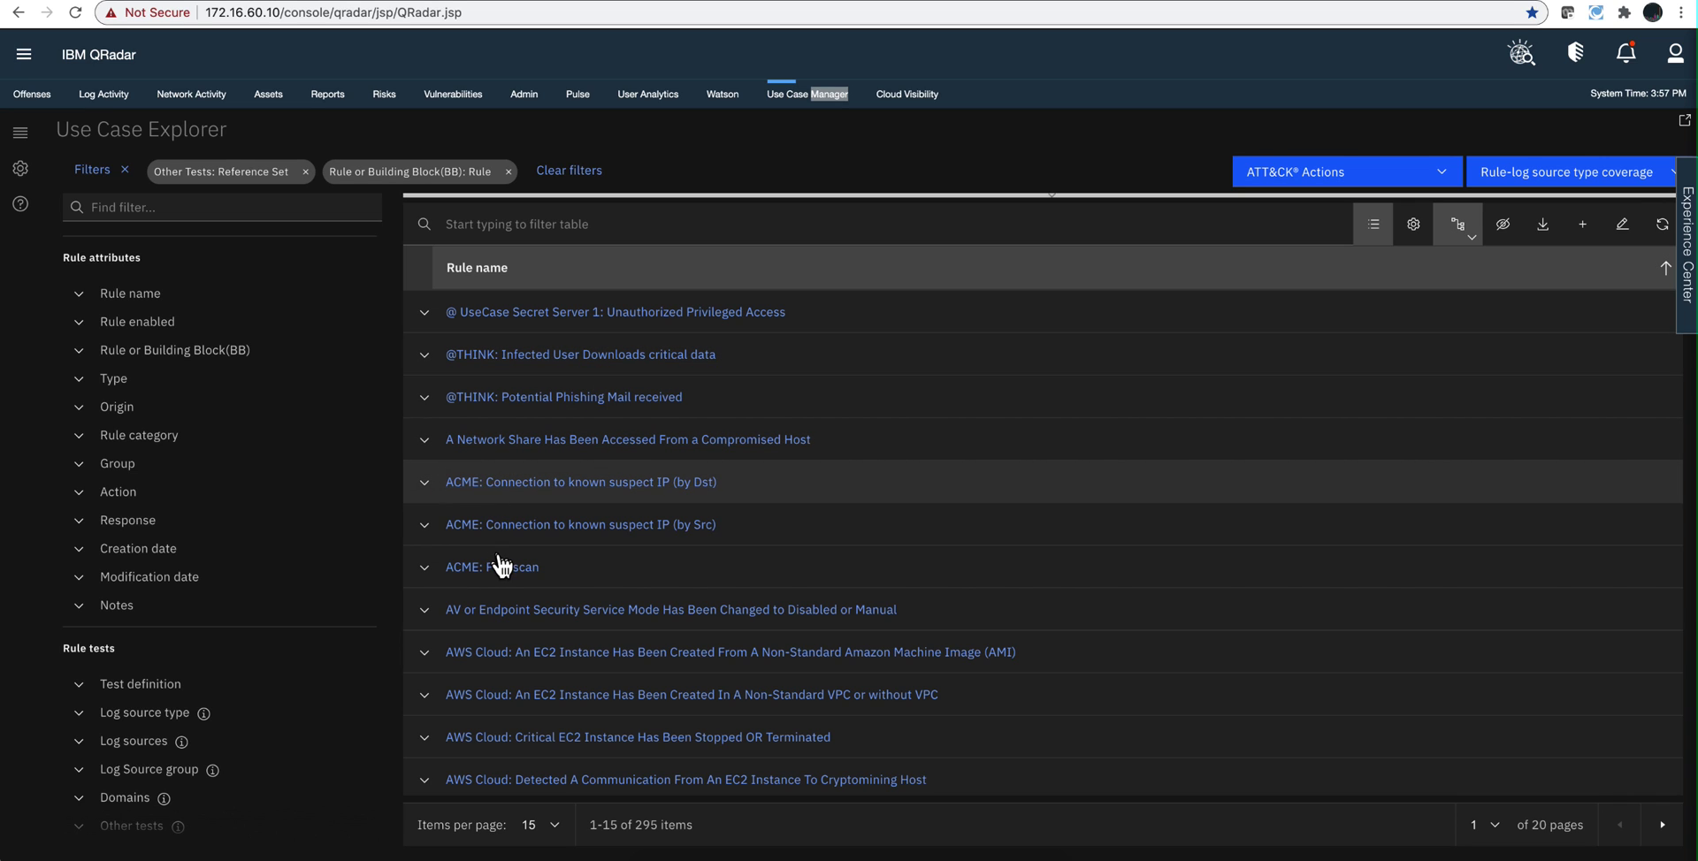
Expand and collapse the VPC rule's reference set, then reopen the template picker
{"action": "scroll", "coordinate": [491, 575], "scroll_direction": "down", "scroll_amount": 2}
{"action": "left_click", "coordinate": [424, 584]}
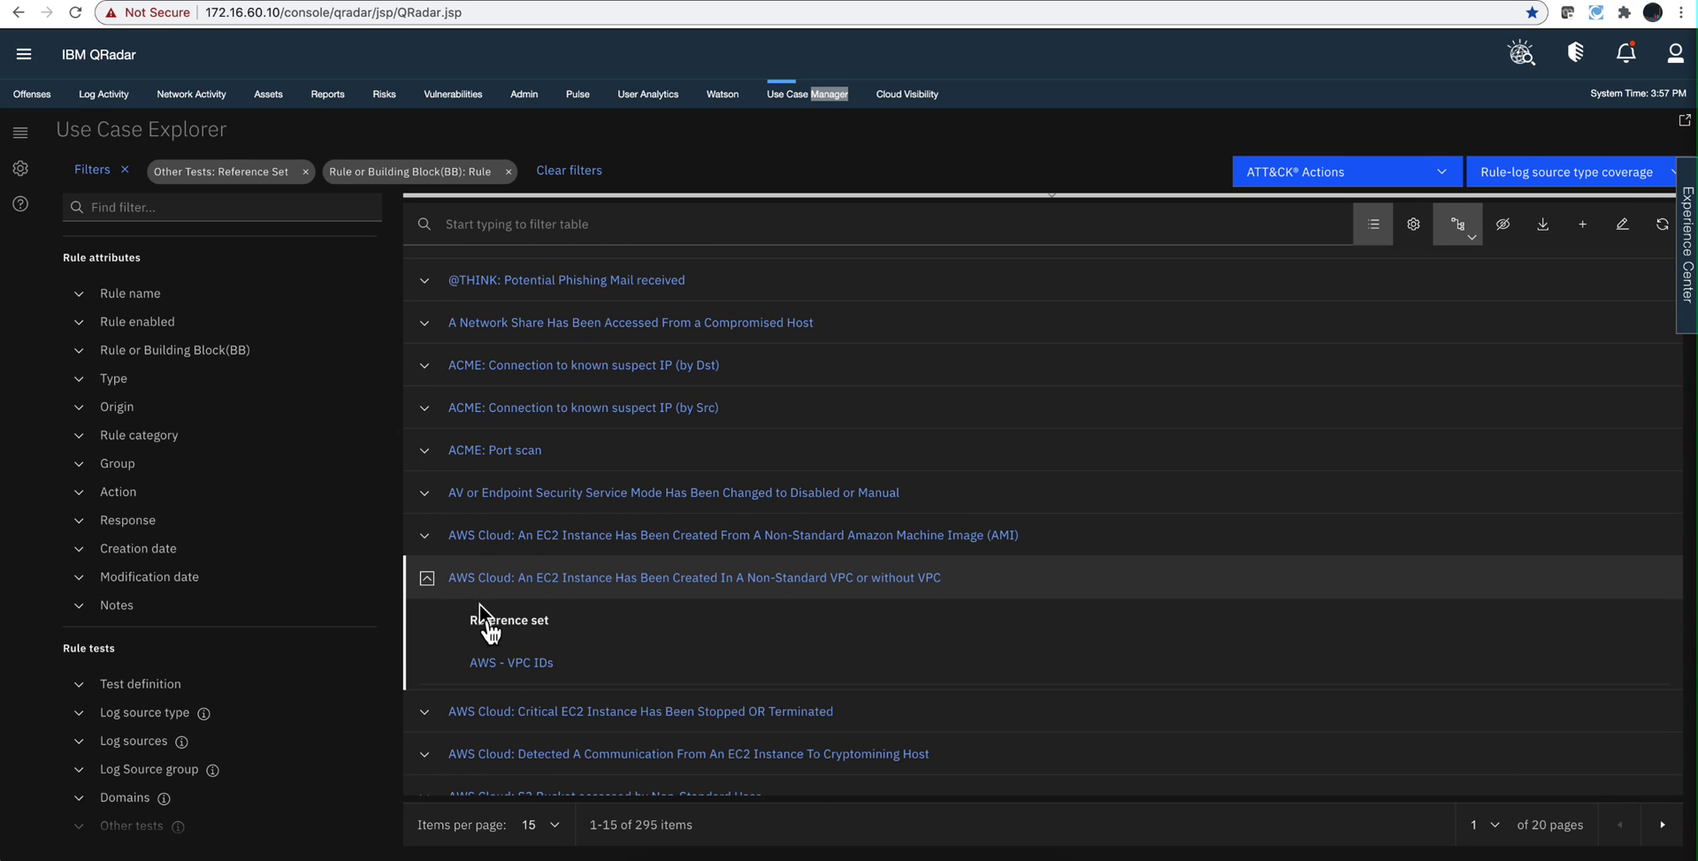
{"action": "left_click", "coordinate": [425, 580]}
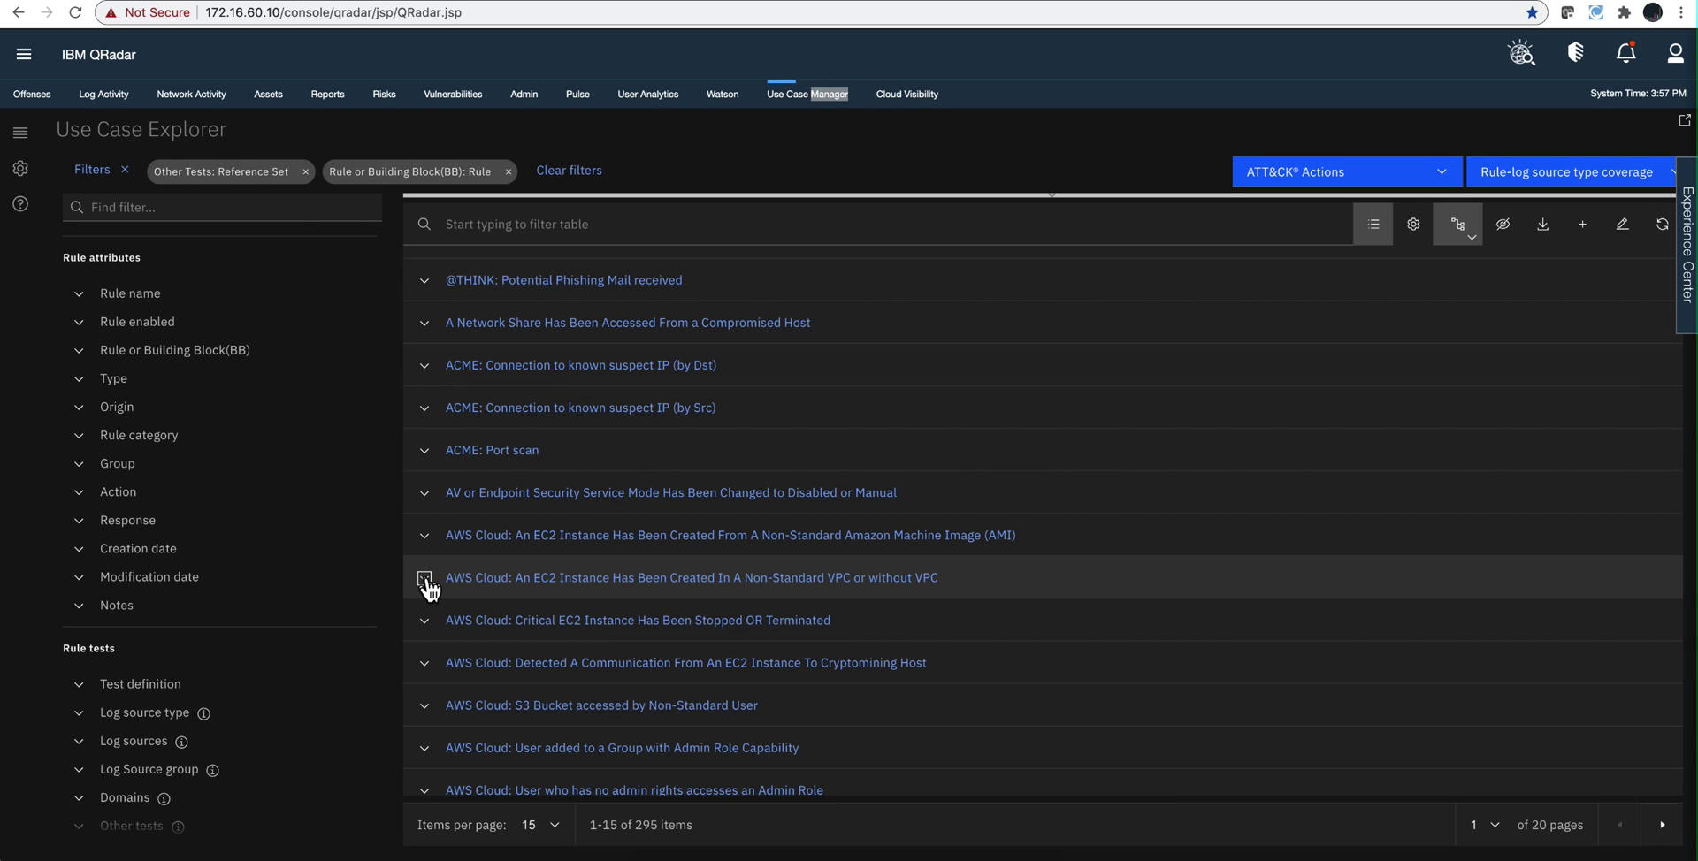
{"action": "left_click", "coordinate": [1373, 227]}
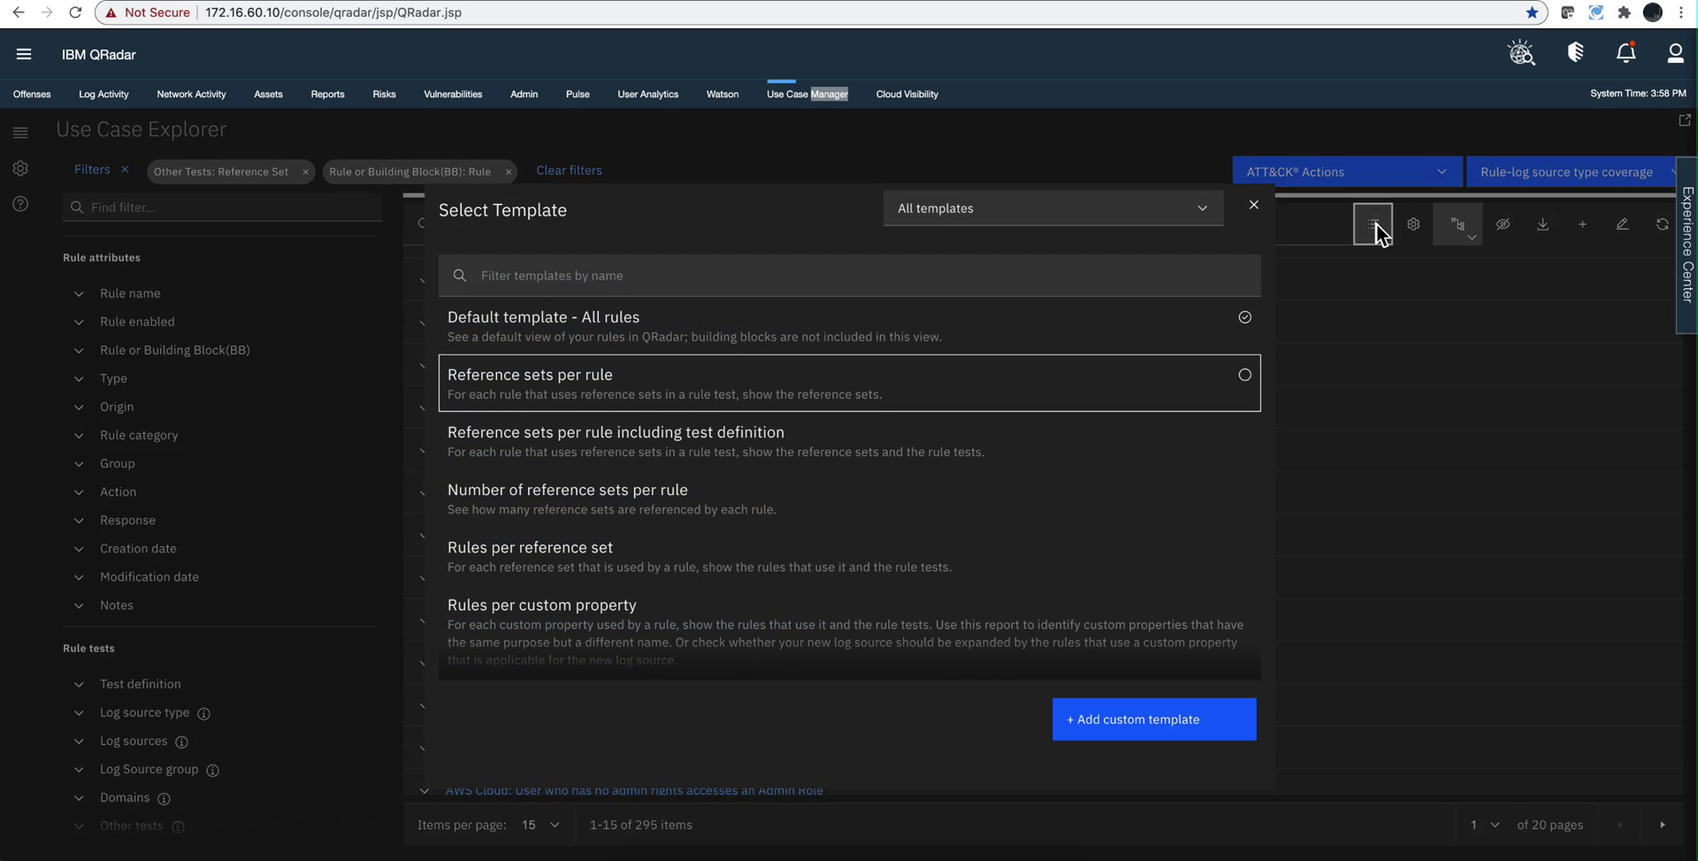
Apply the 'Rules per reference set' template and scroll through the 183 reference sets
{"action": "left_click", "coordinate": [484, 560]}
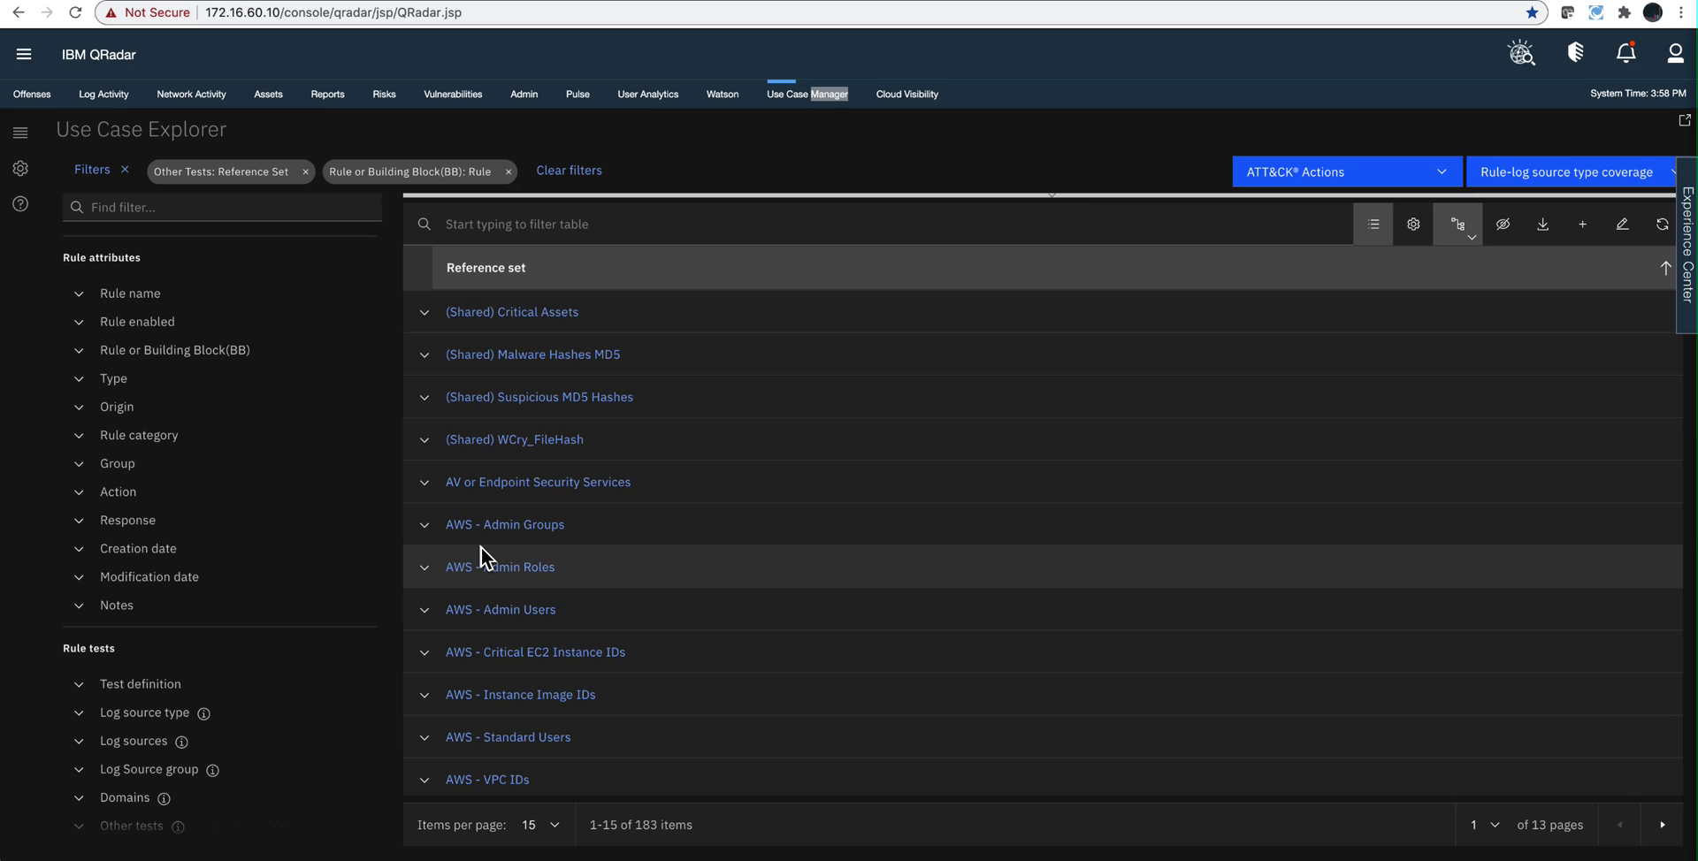
{"action": "scroll", "coordinate": [481, 548], "scroll_direction": "down", "scroll_amount": 2}
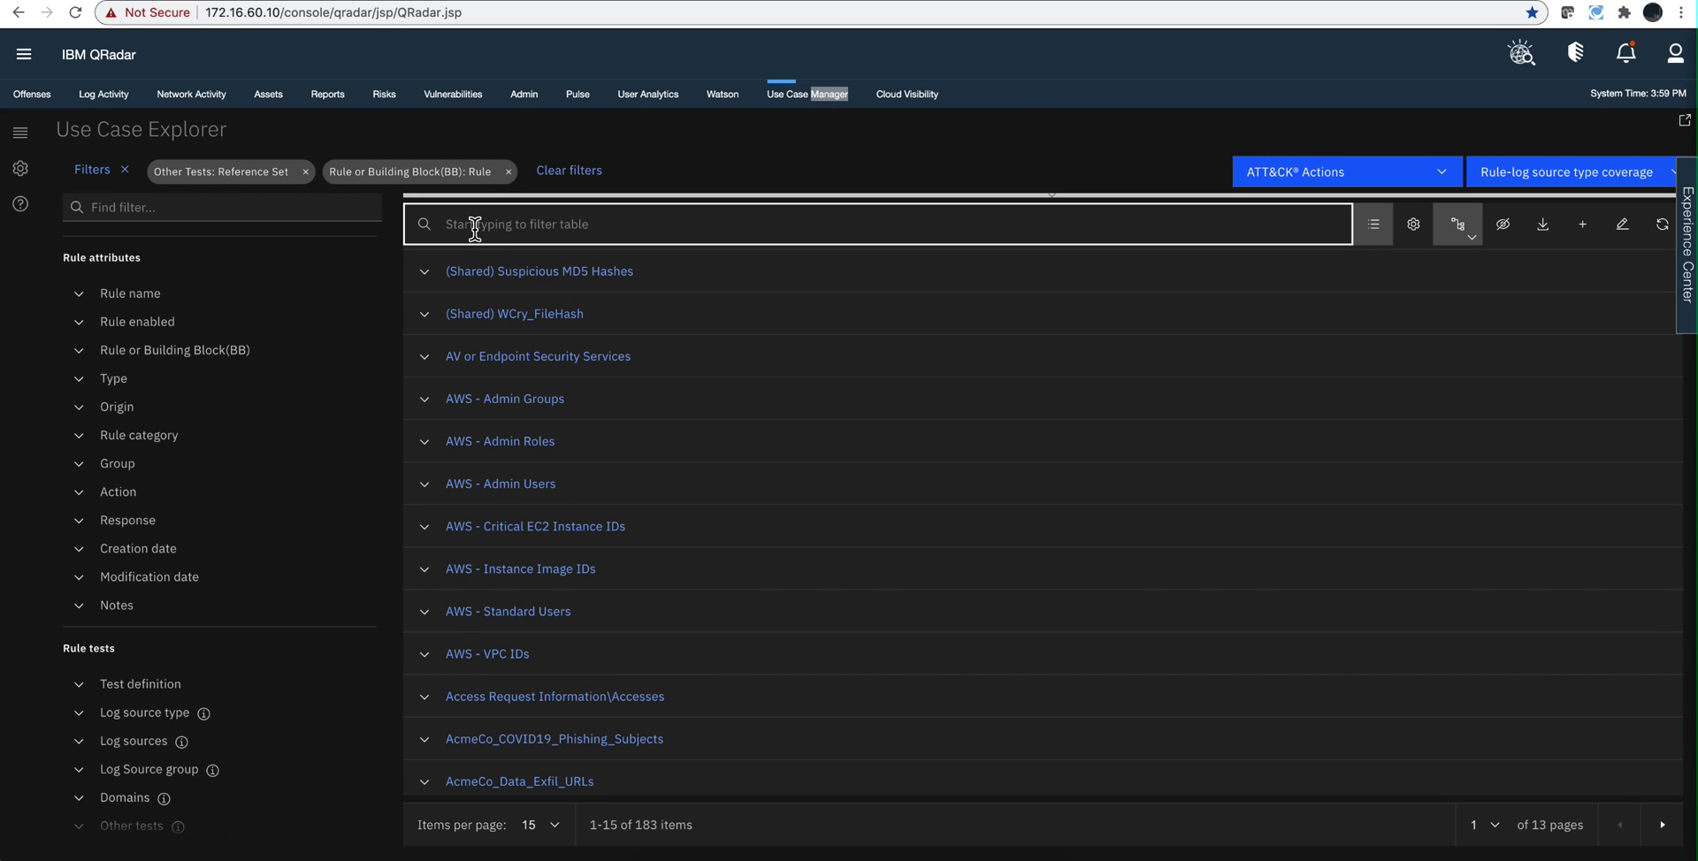
Enter 'XFE' in the table filter box to find the XFE ATPF reference sets
{"action": "type", "text": "XFE"}
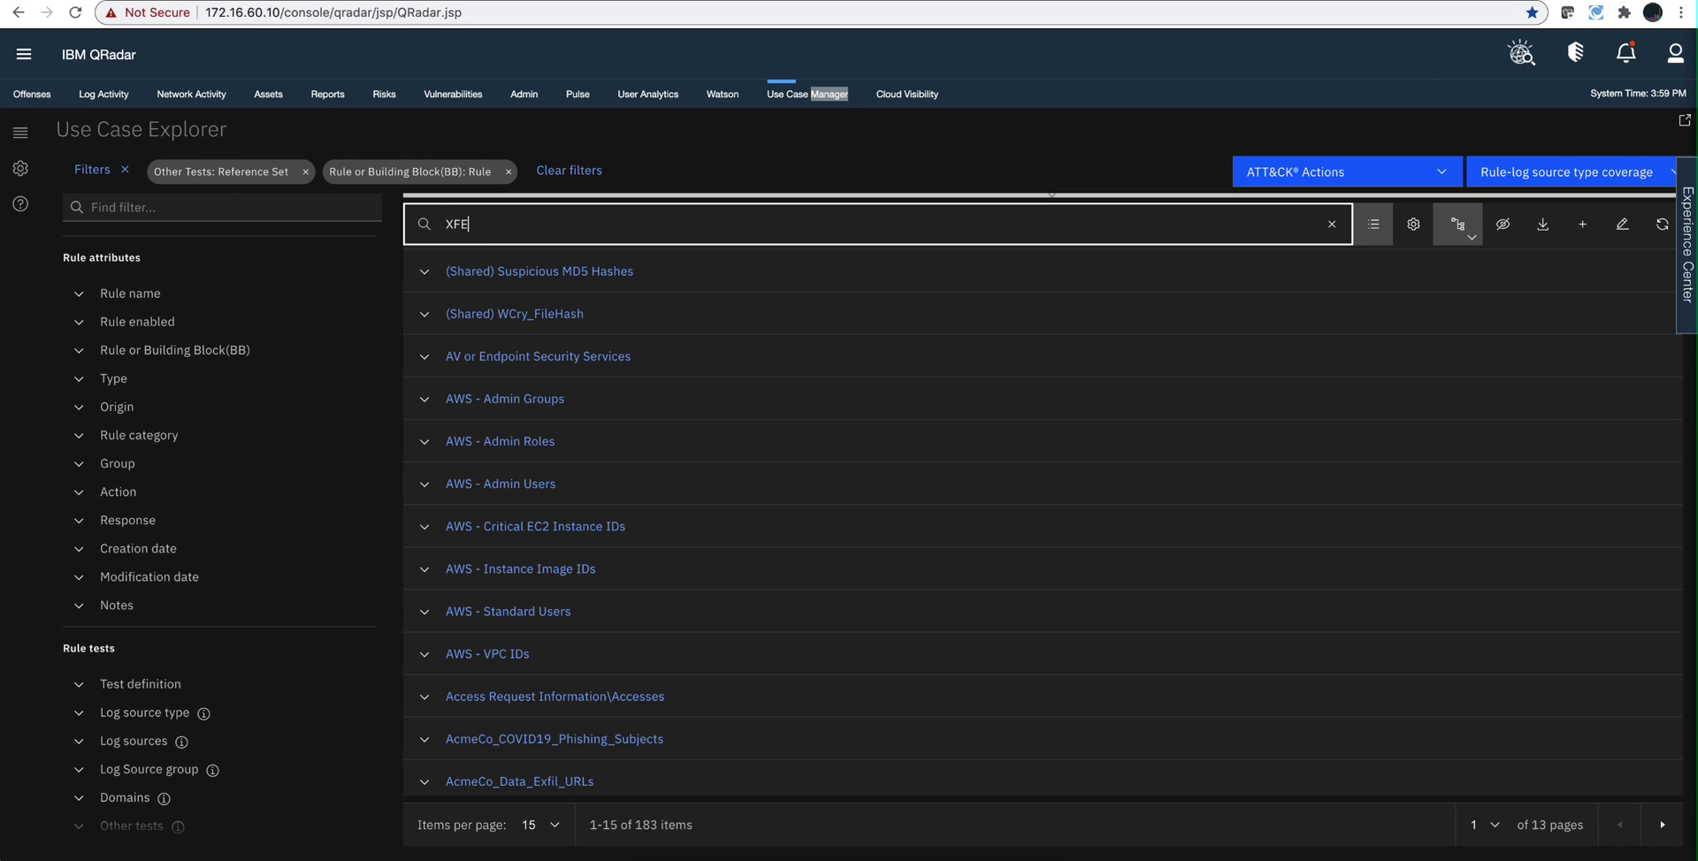